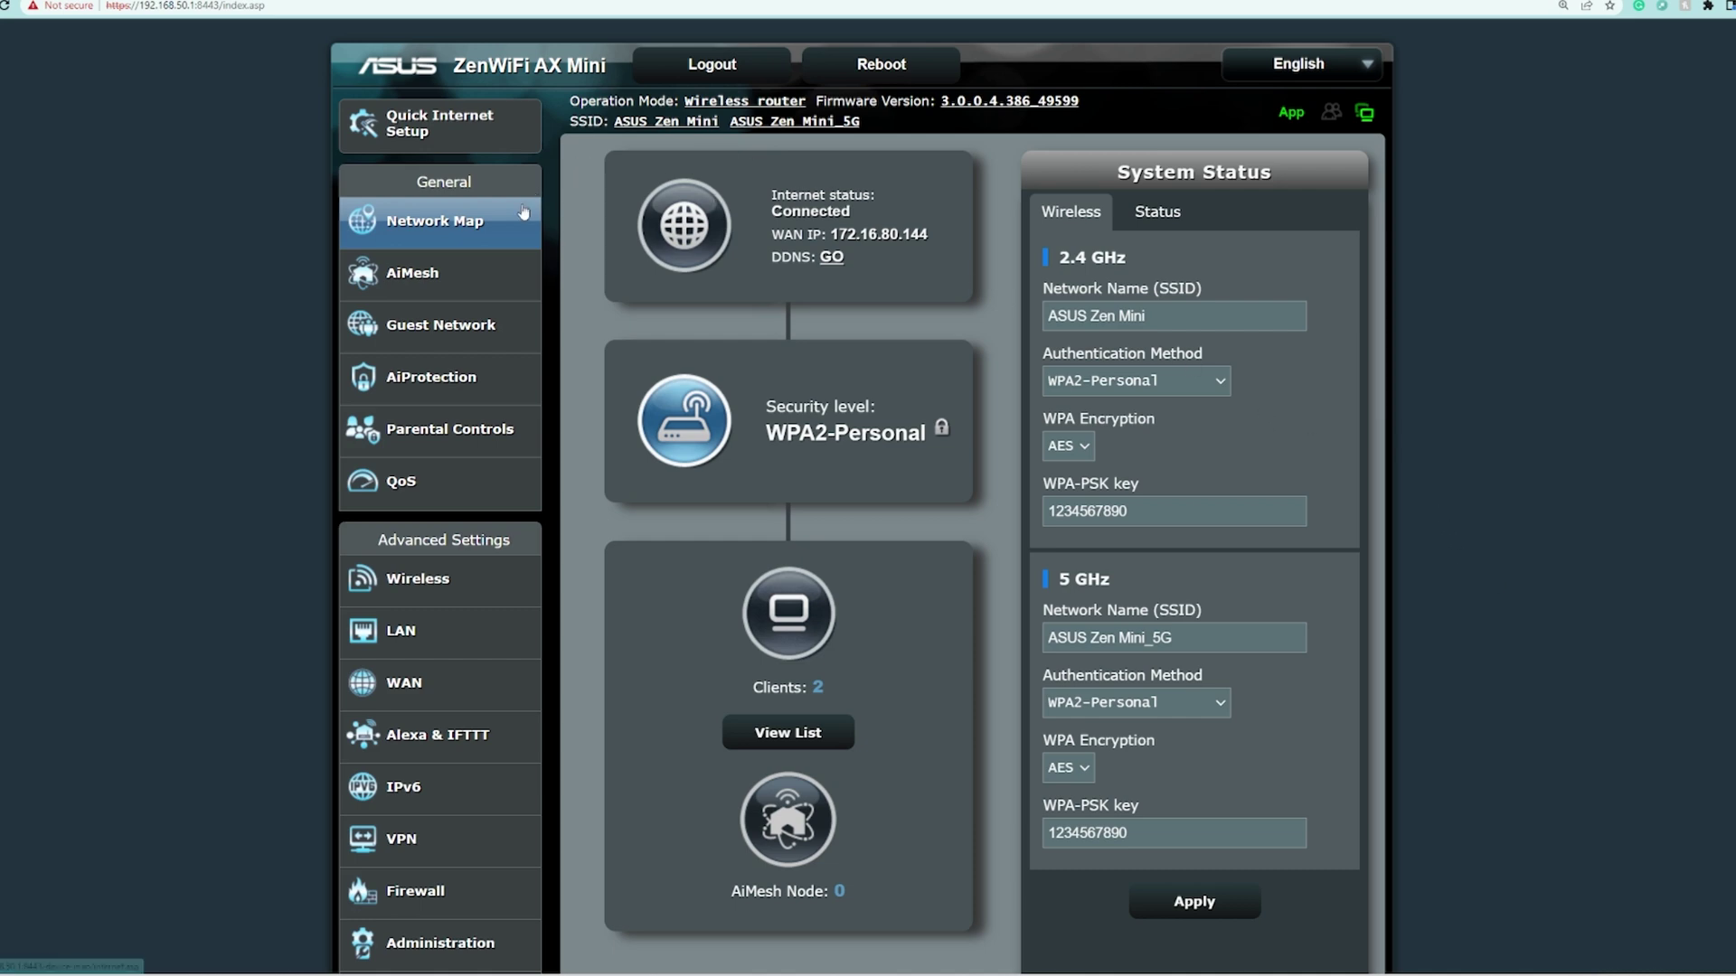
Enable QoS on the router with Bandwidth Limiter as the QoS type.
click(496, 491)
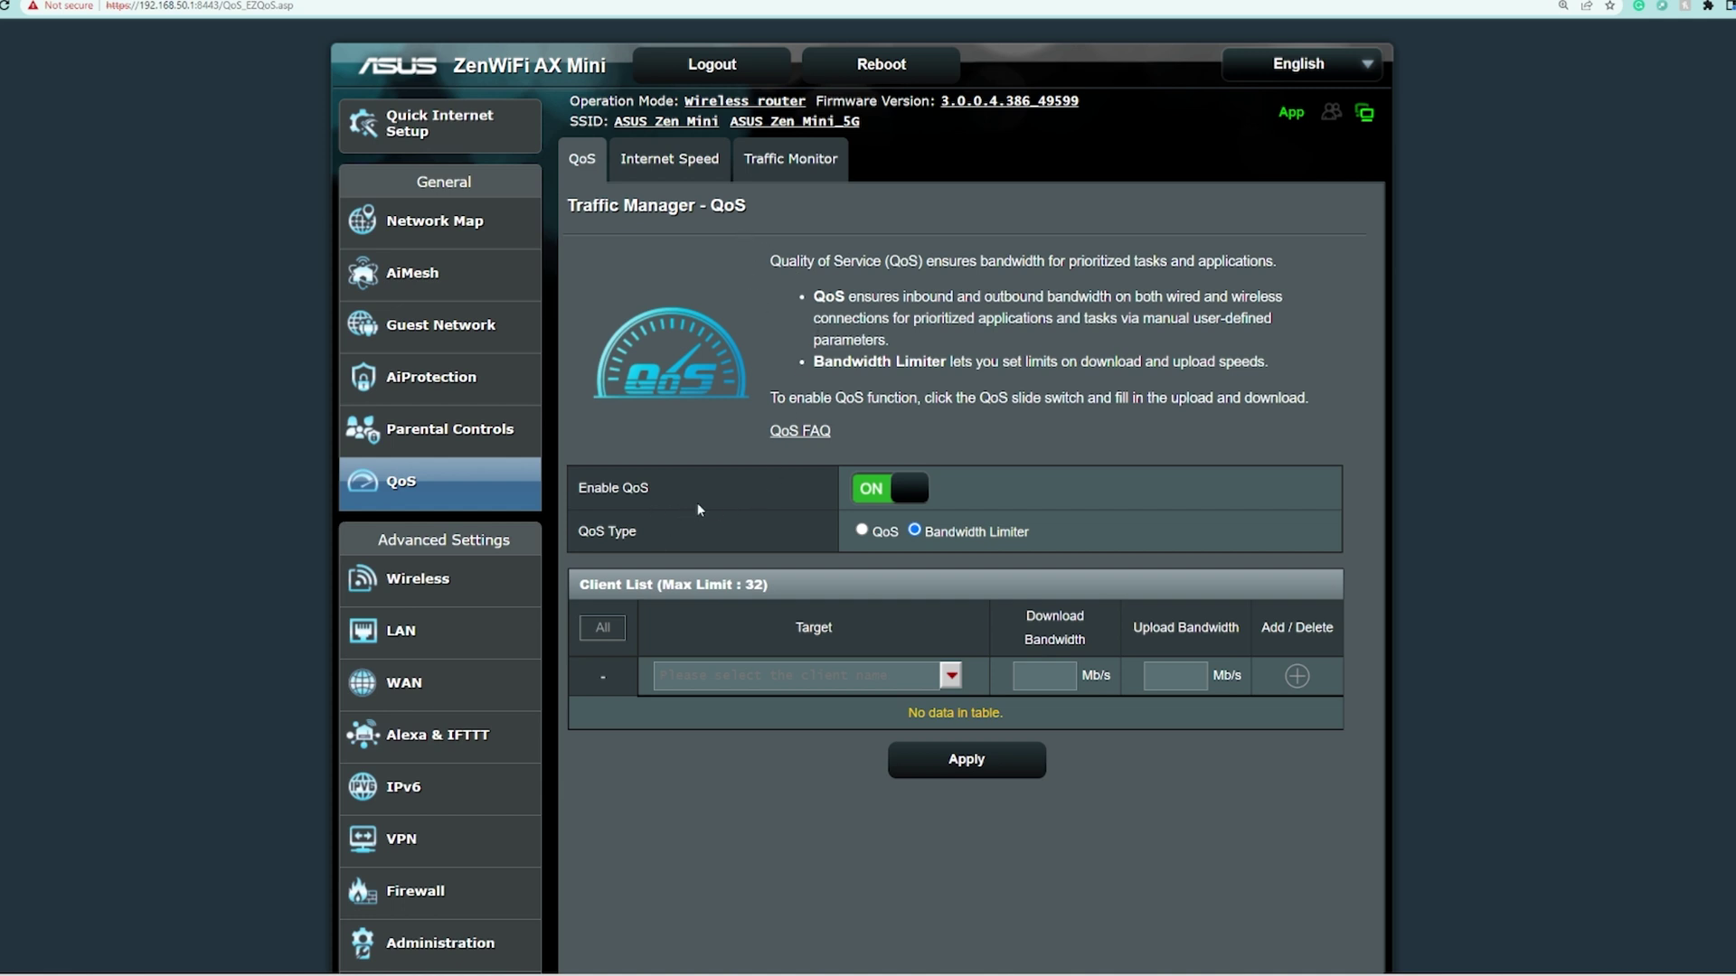
click(863, 531)
click(913, 531)
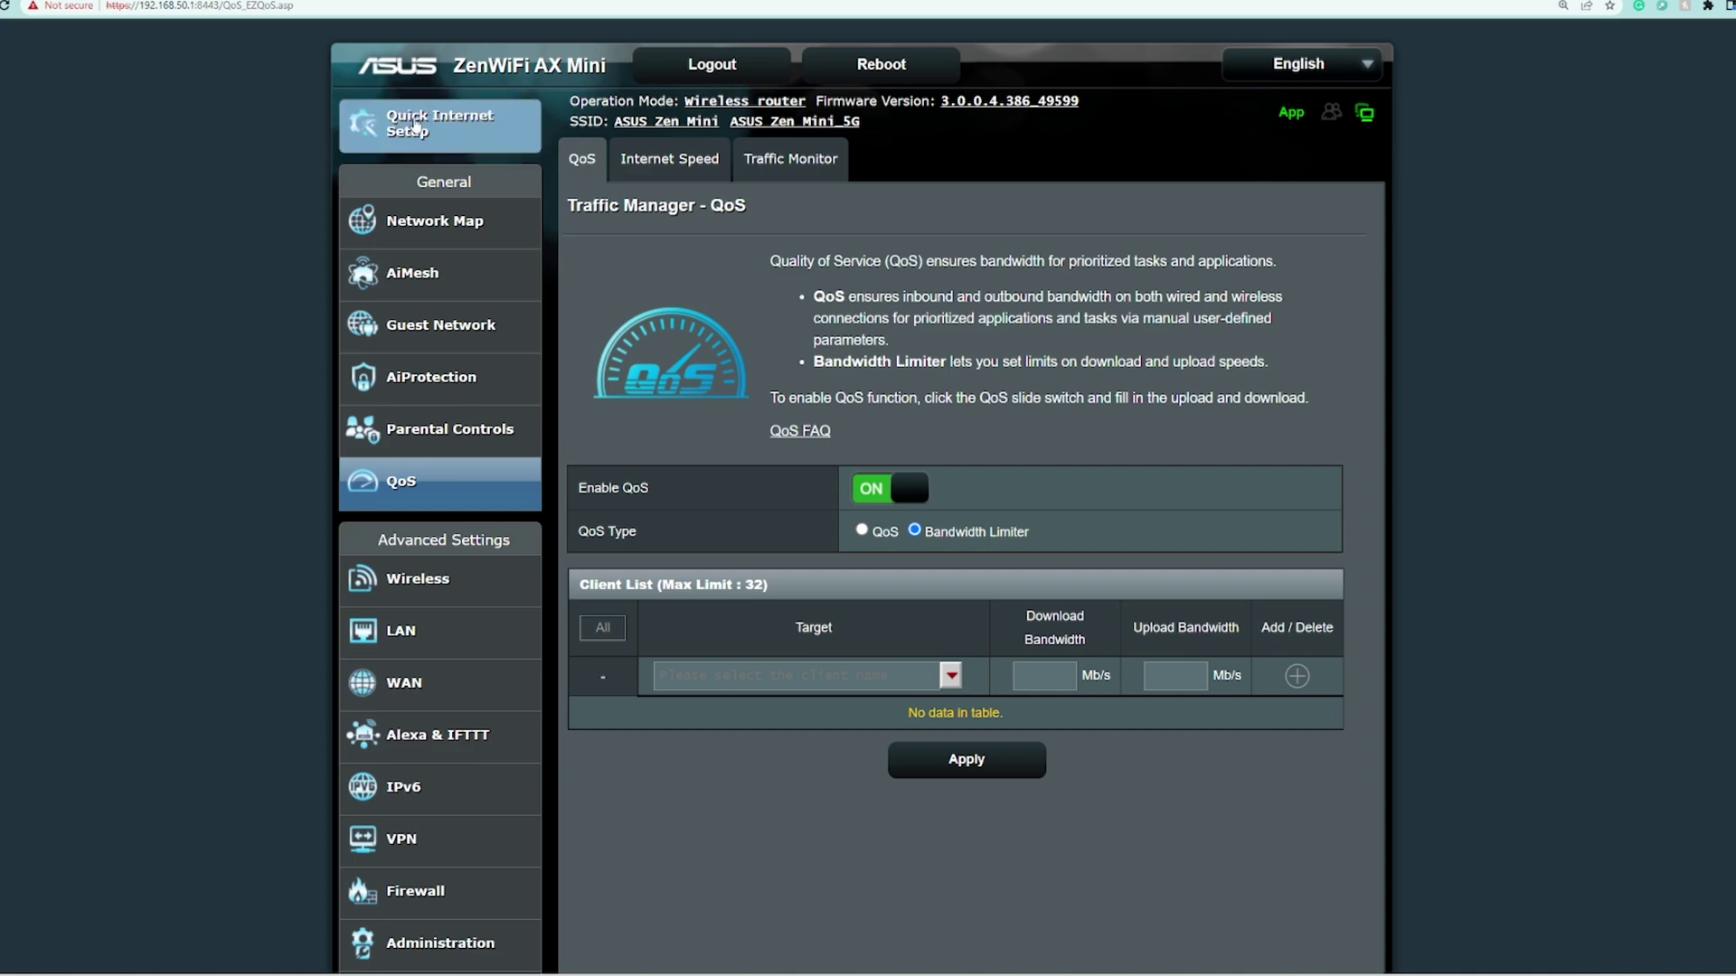
key(ctrl+Tab)
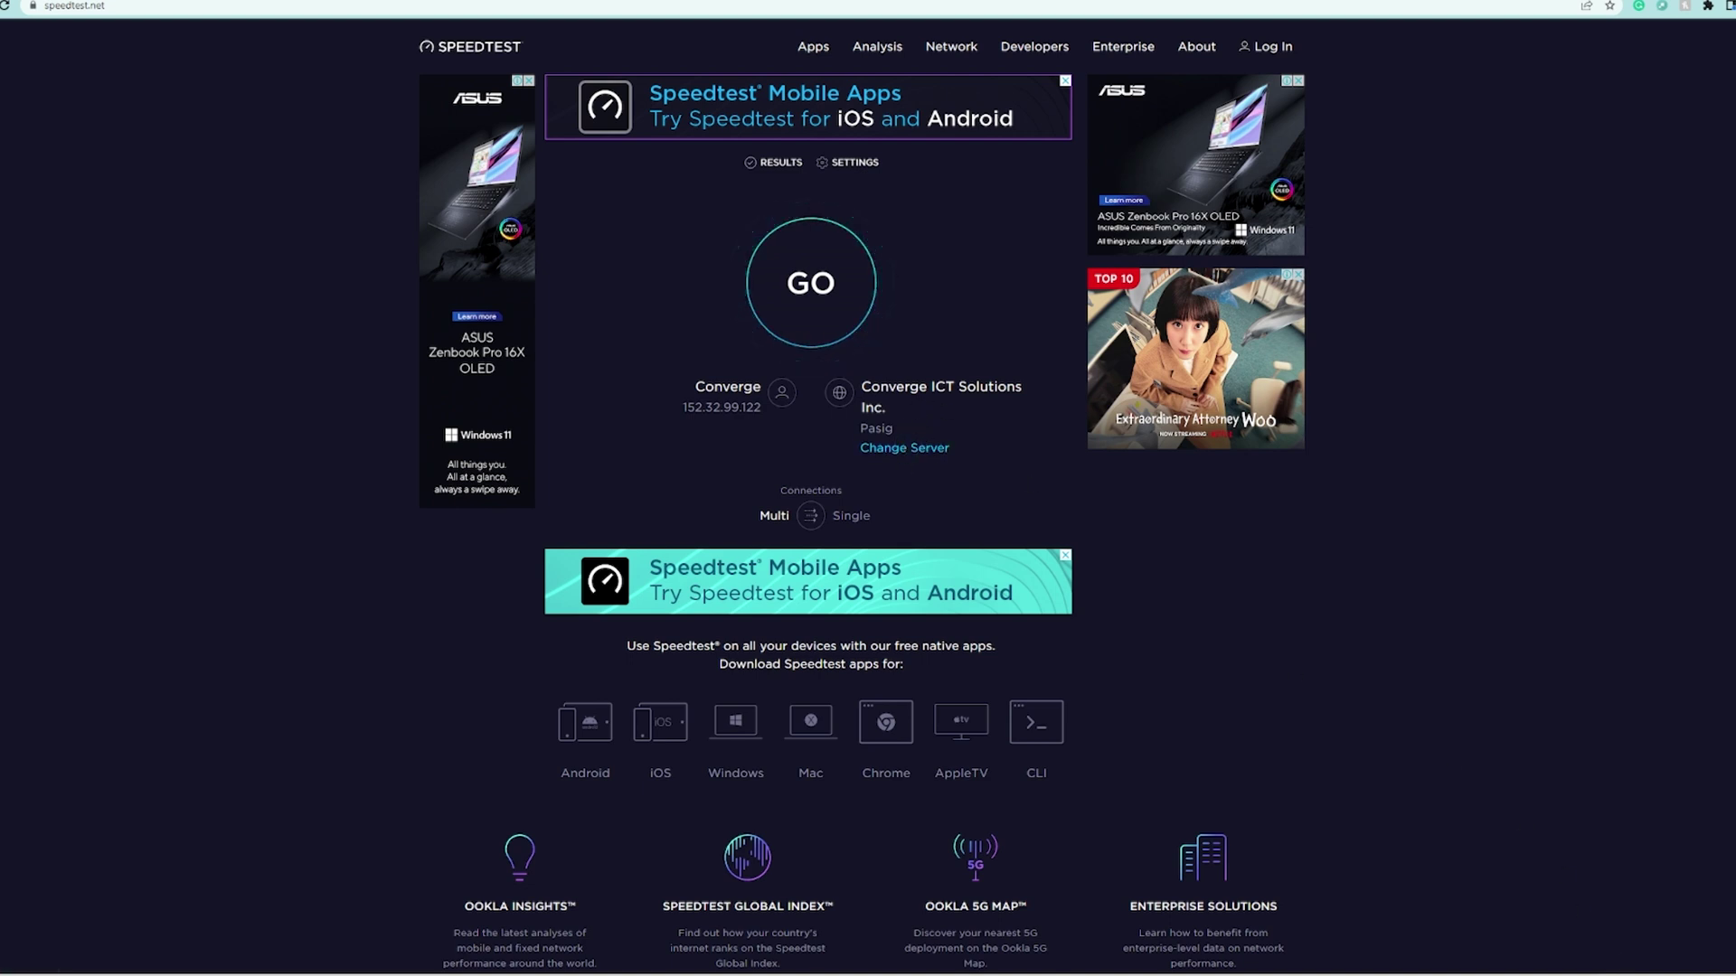
Confirm the computer's Wi-Fi network, then run a speed test: 293.27 Mbps down, 229.90 Mbps up.
key(super+a)
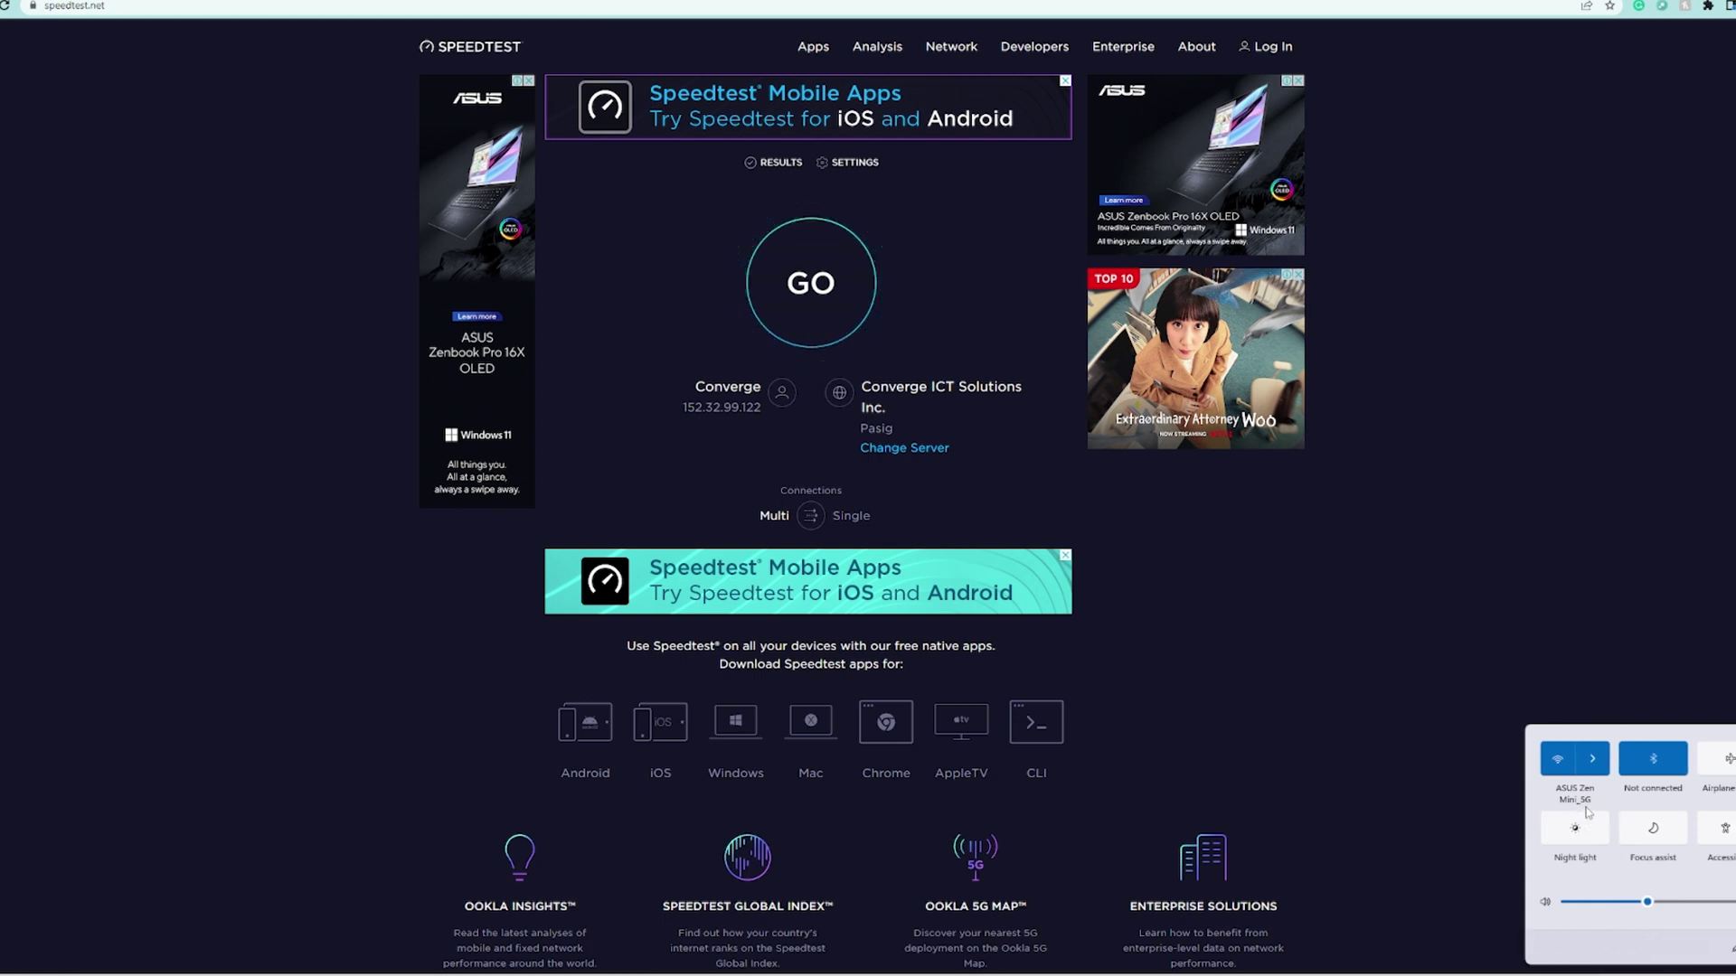
click(1321, 676)
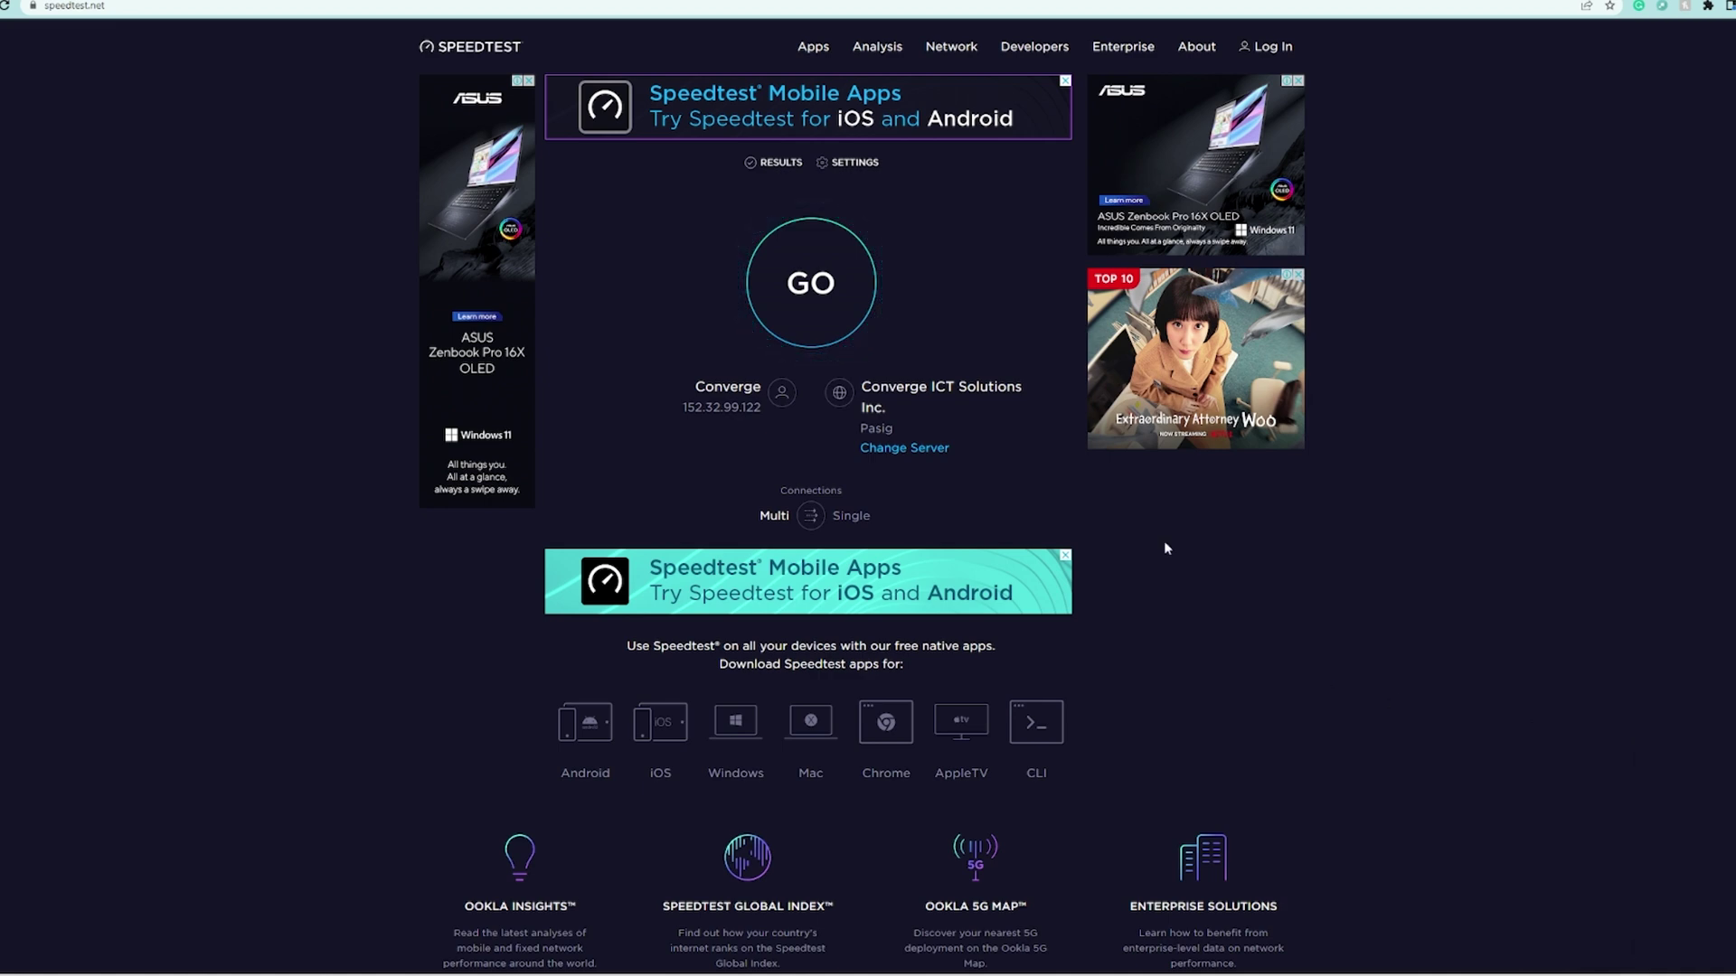
click(810, 288)
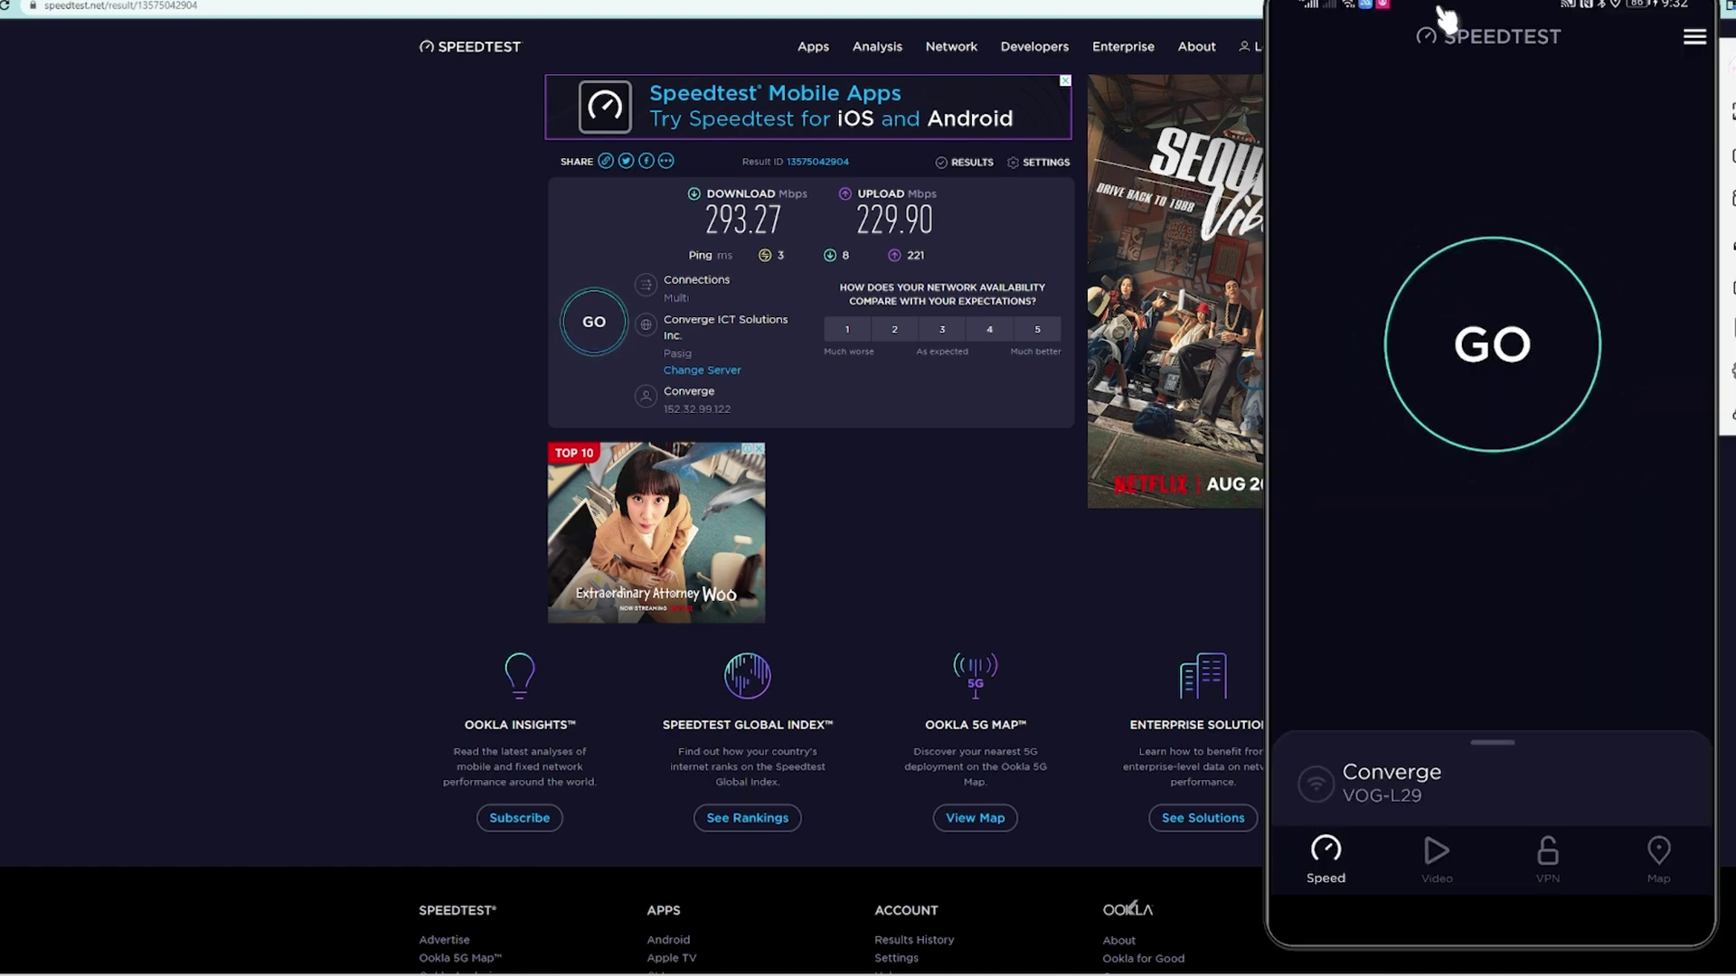
Check which Wi-Fi network the phone is using in its notification shade.
drag(1456, 68, 1453, 492)
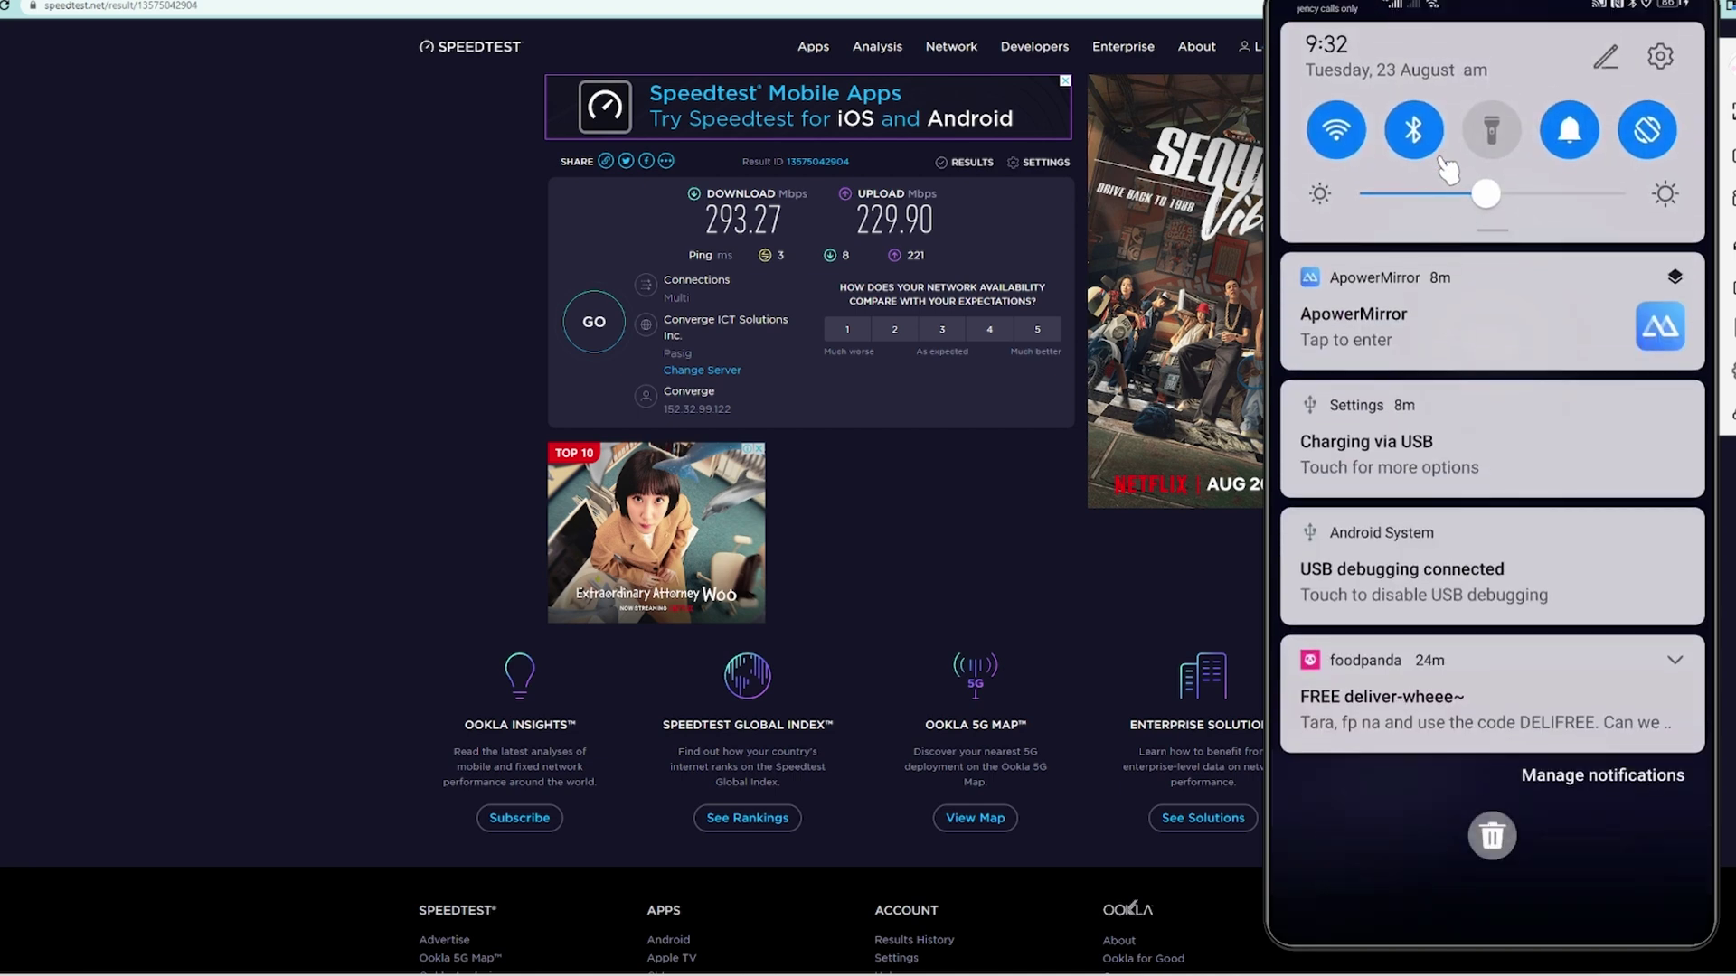
drag(1447, 317, 1473, 794)
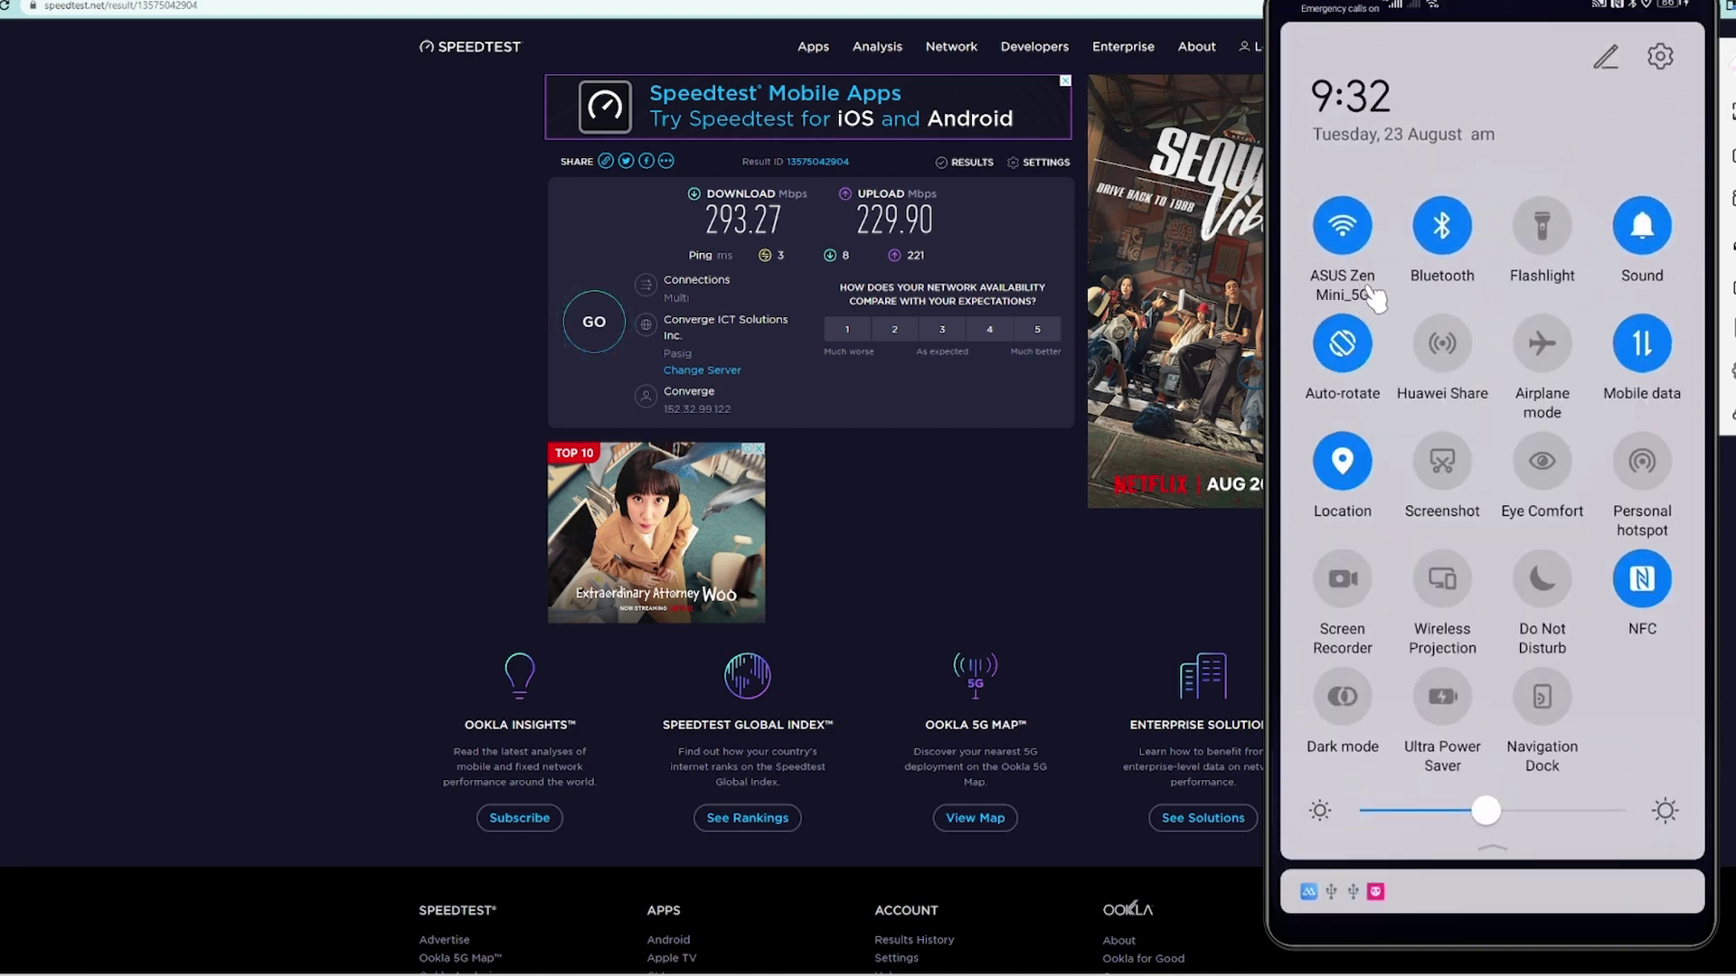
click(1528, 931)
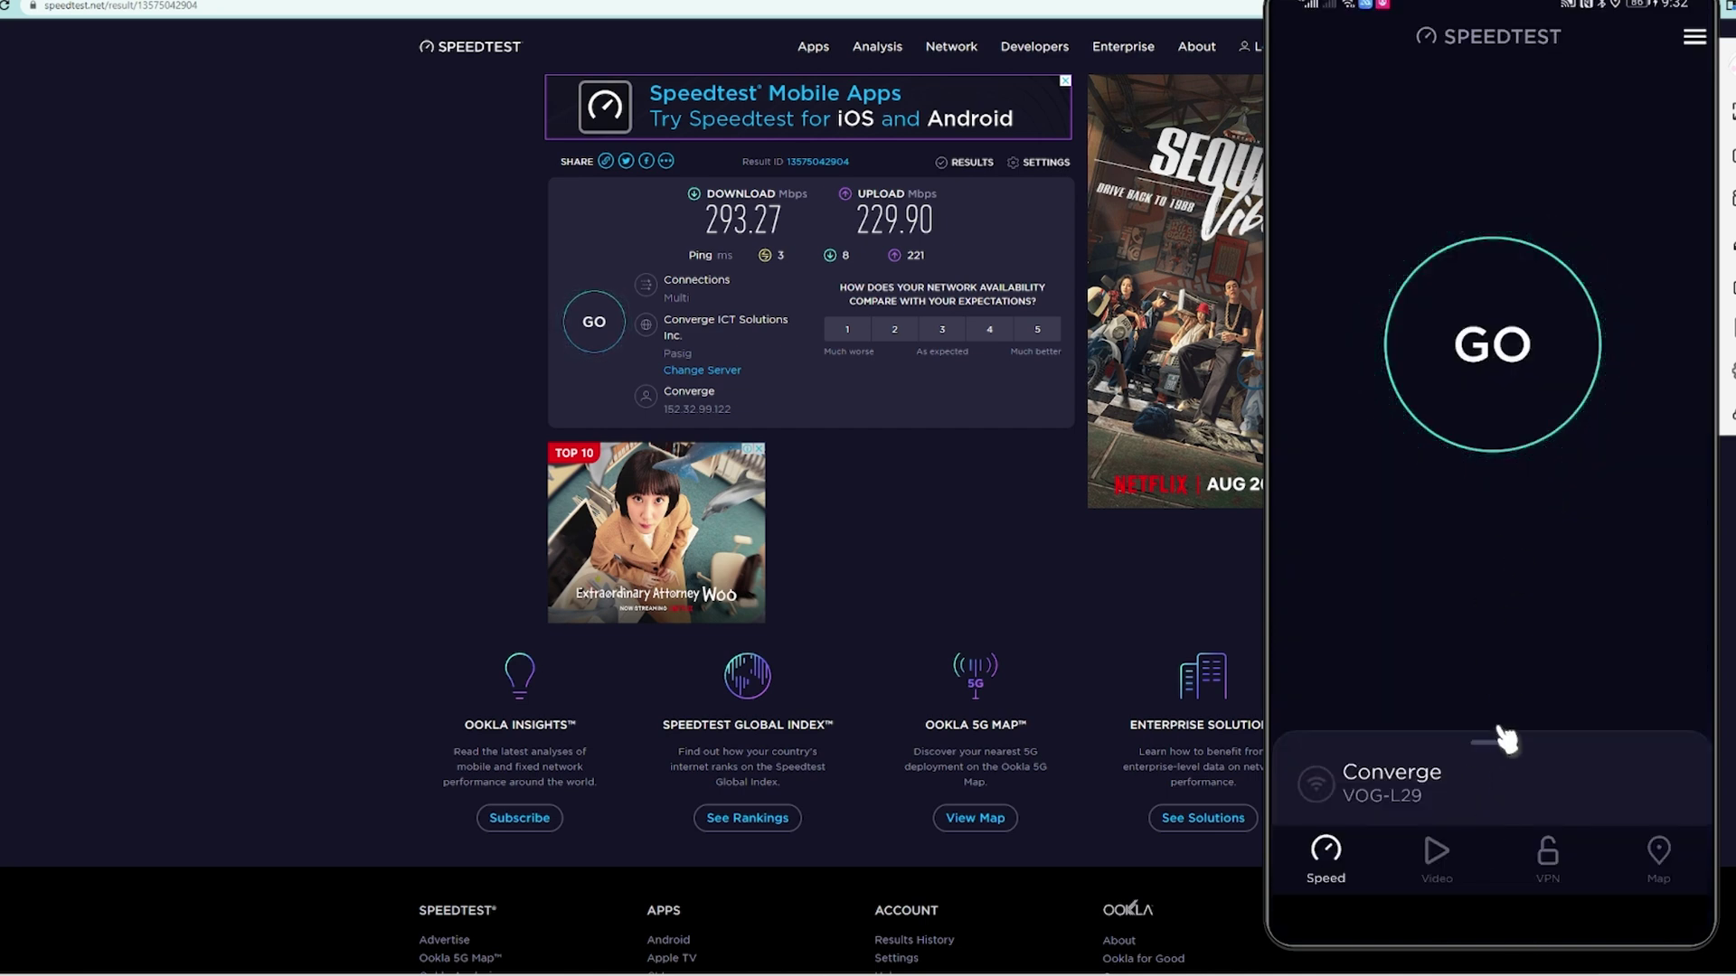
Run the baseline phone speed test, reaching 298 Mbps both ways, then hide the phone mirror.
drag(1496, 736, 1510, 628)
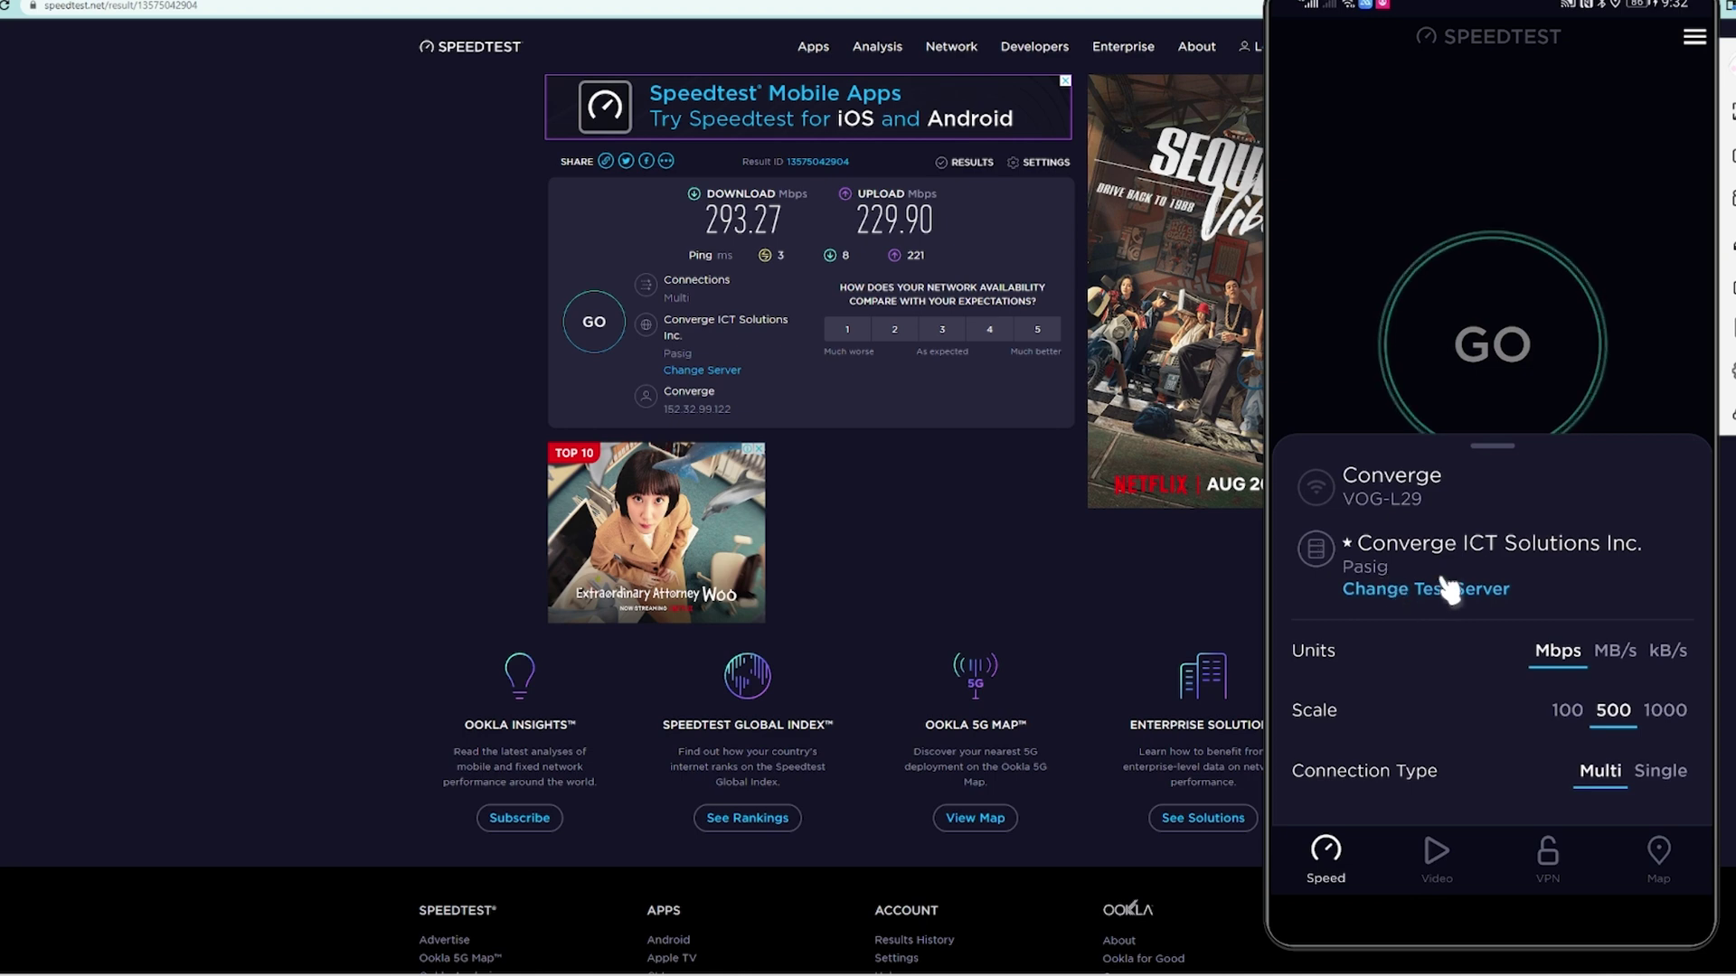
drag(1516, 466, 1511, 581)
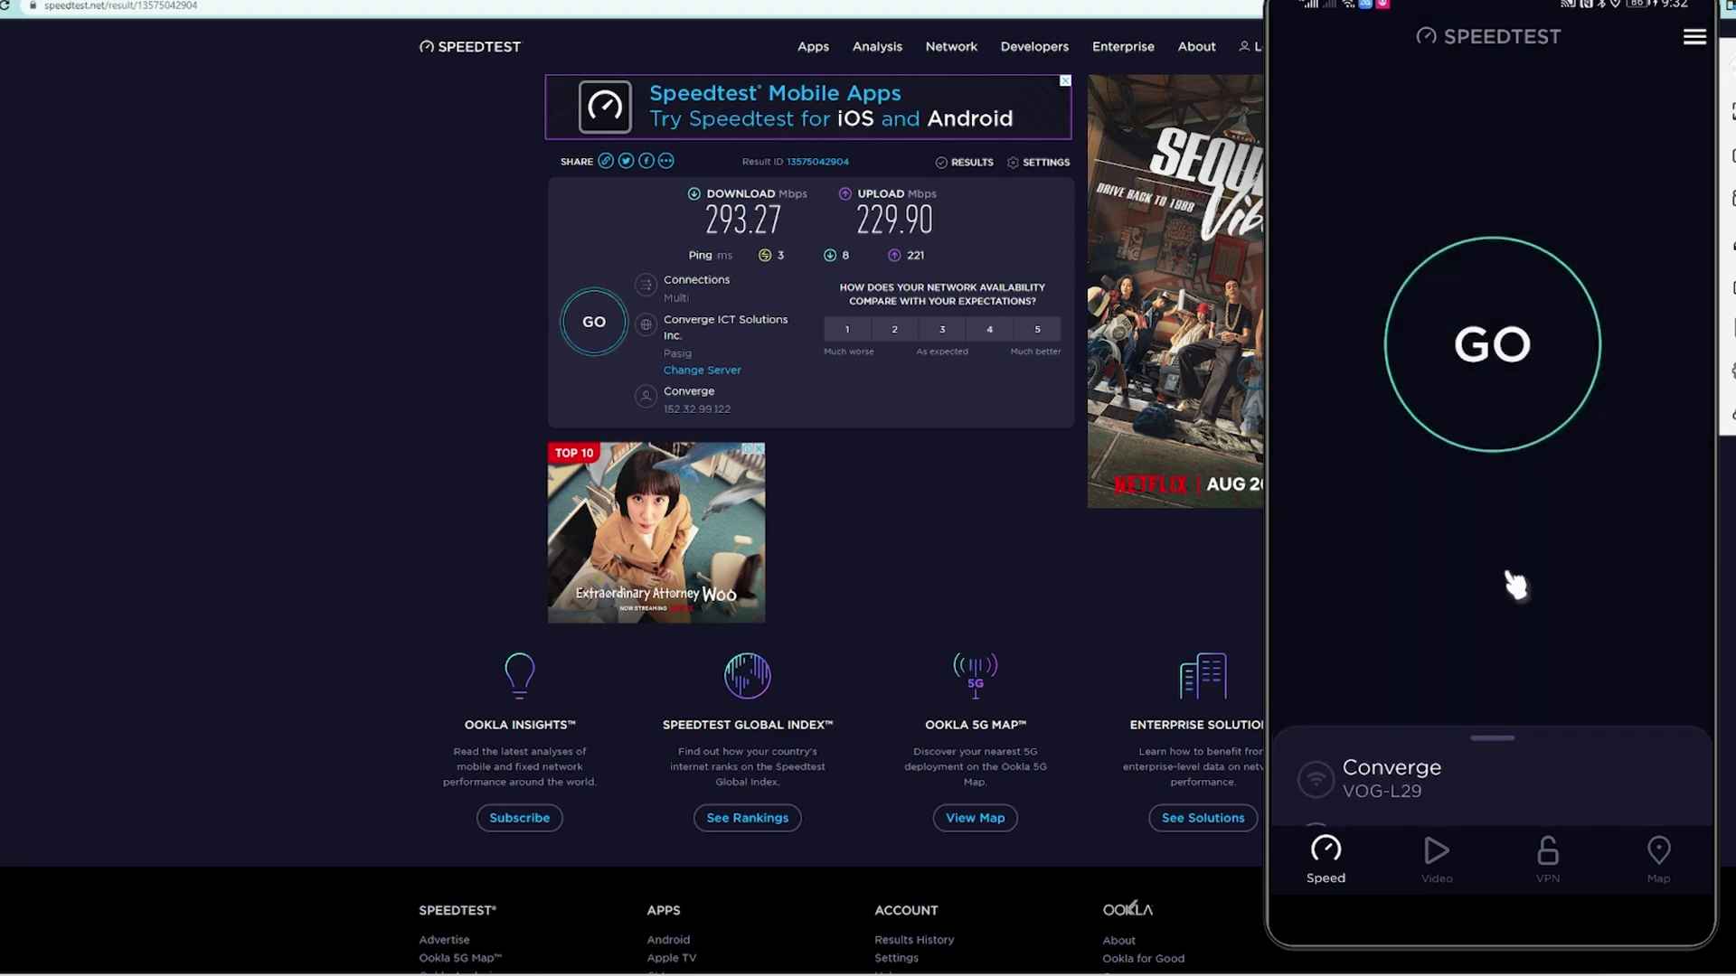
click(1499, 369)
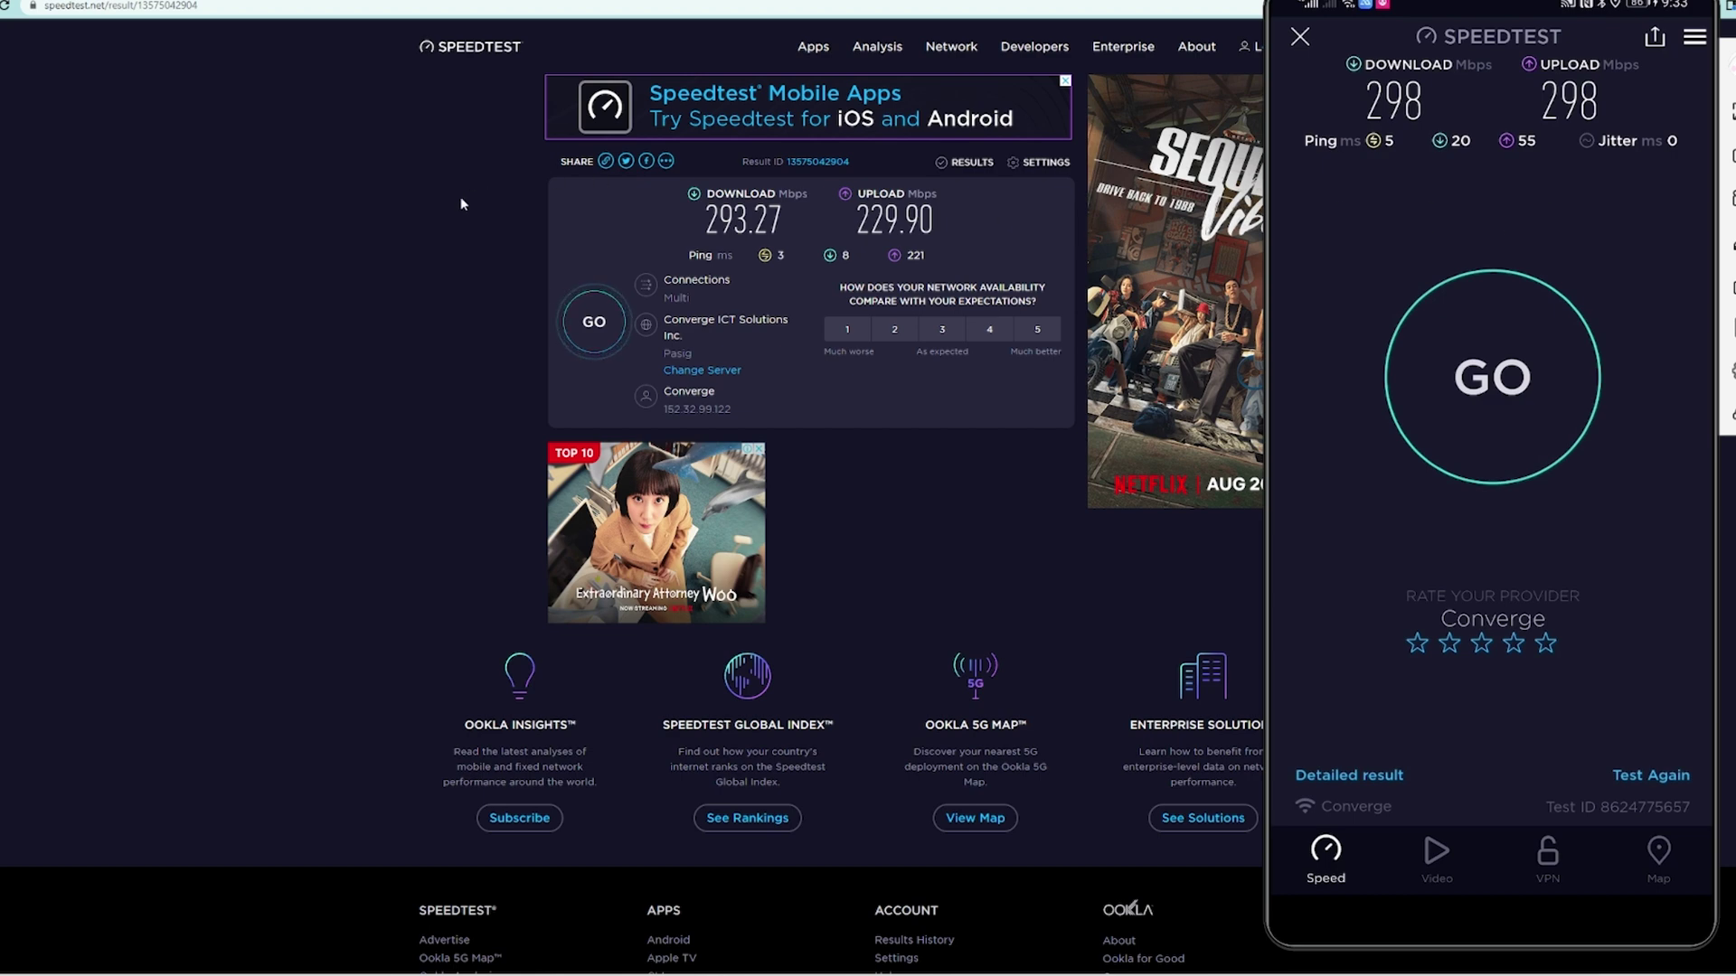
click(414, 231)
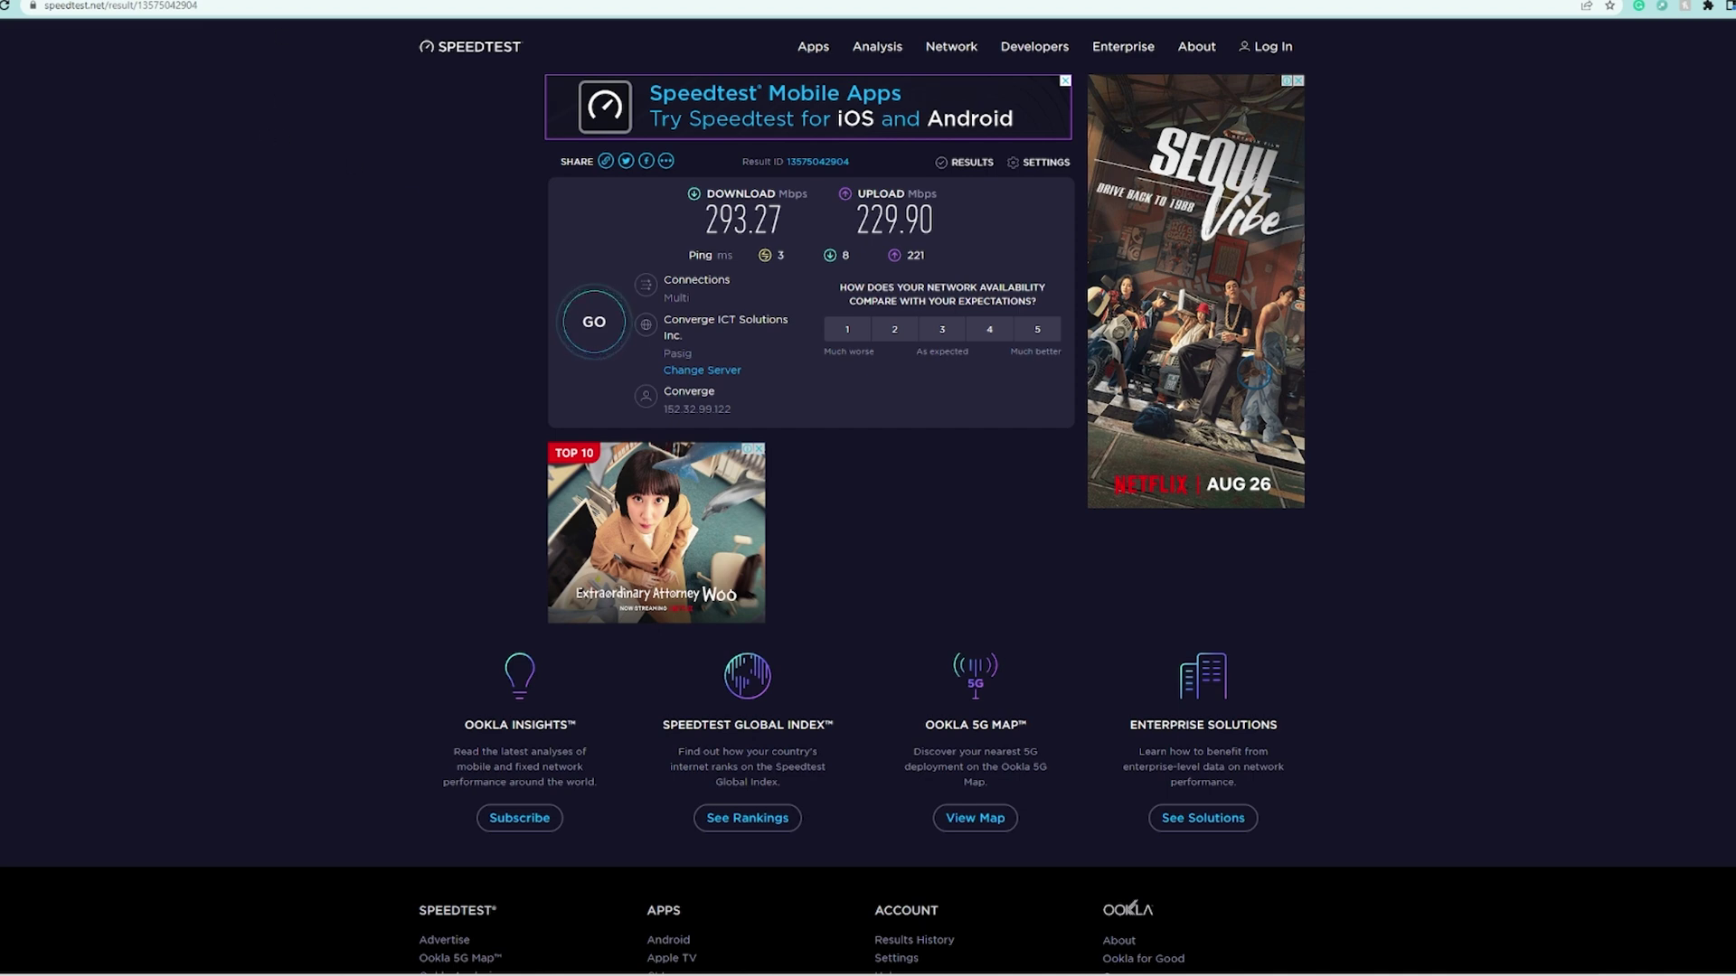
Add a Bandwidth Limiter rule for P30_Pro with 10 Mb/s download and 10 Mb/s upload, and apply it.
click(271, 2)
scroll(905, 532, down, 2)
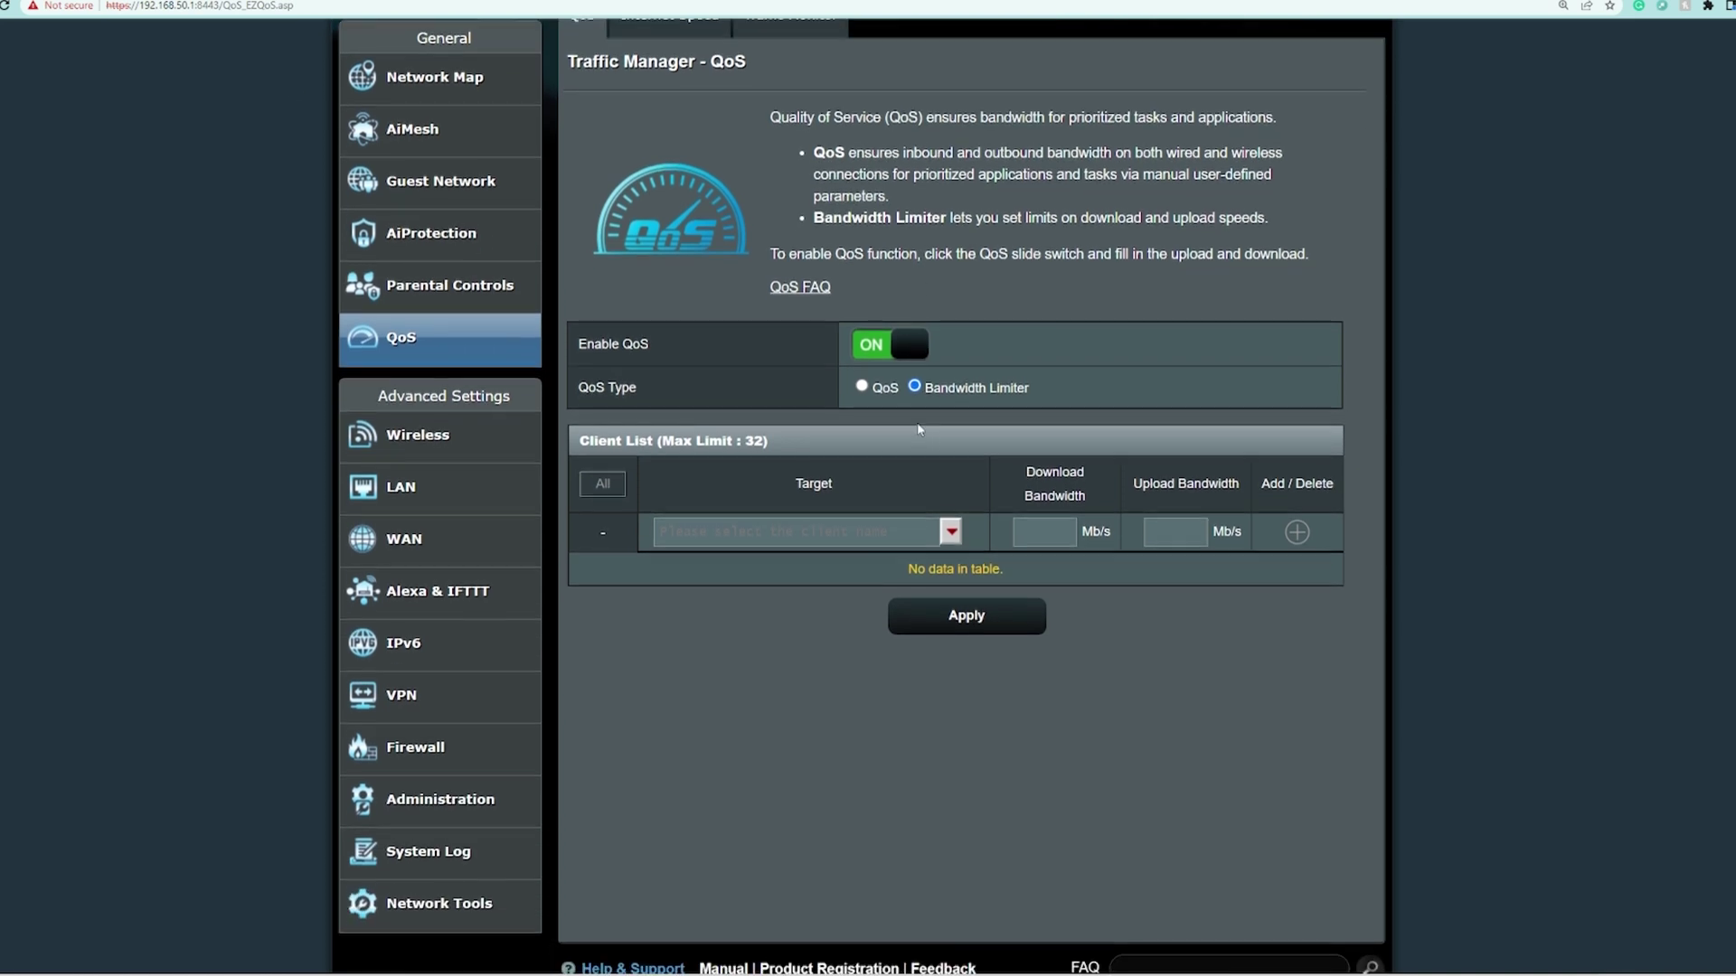
click(905, 531)
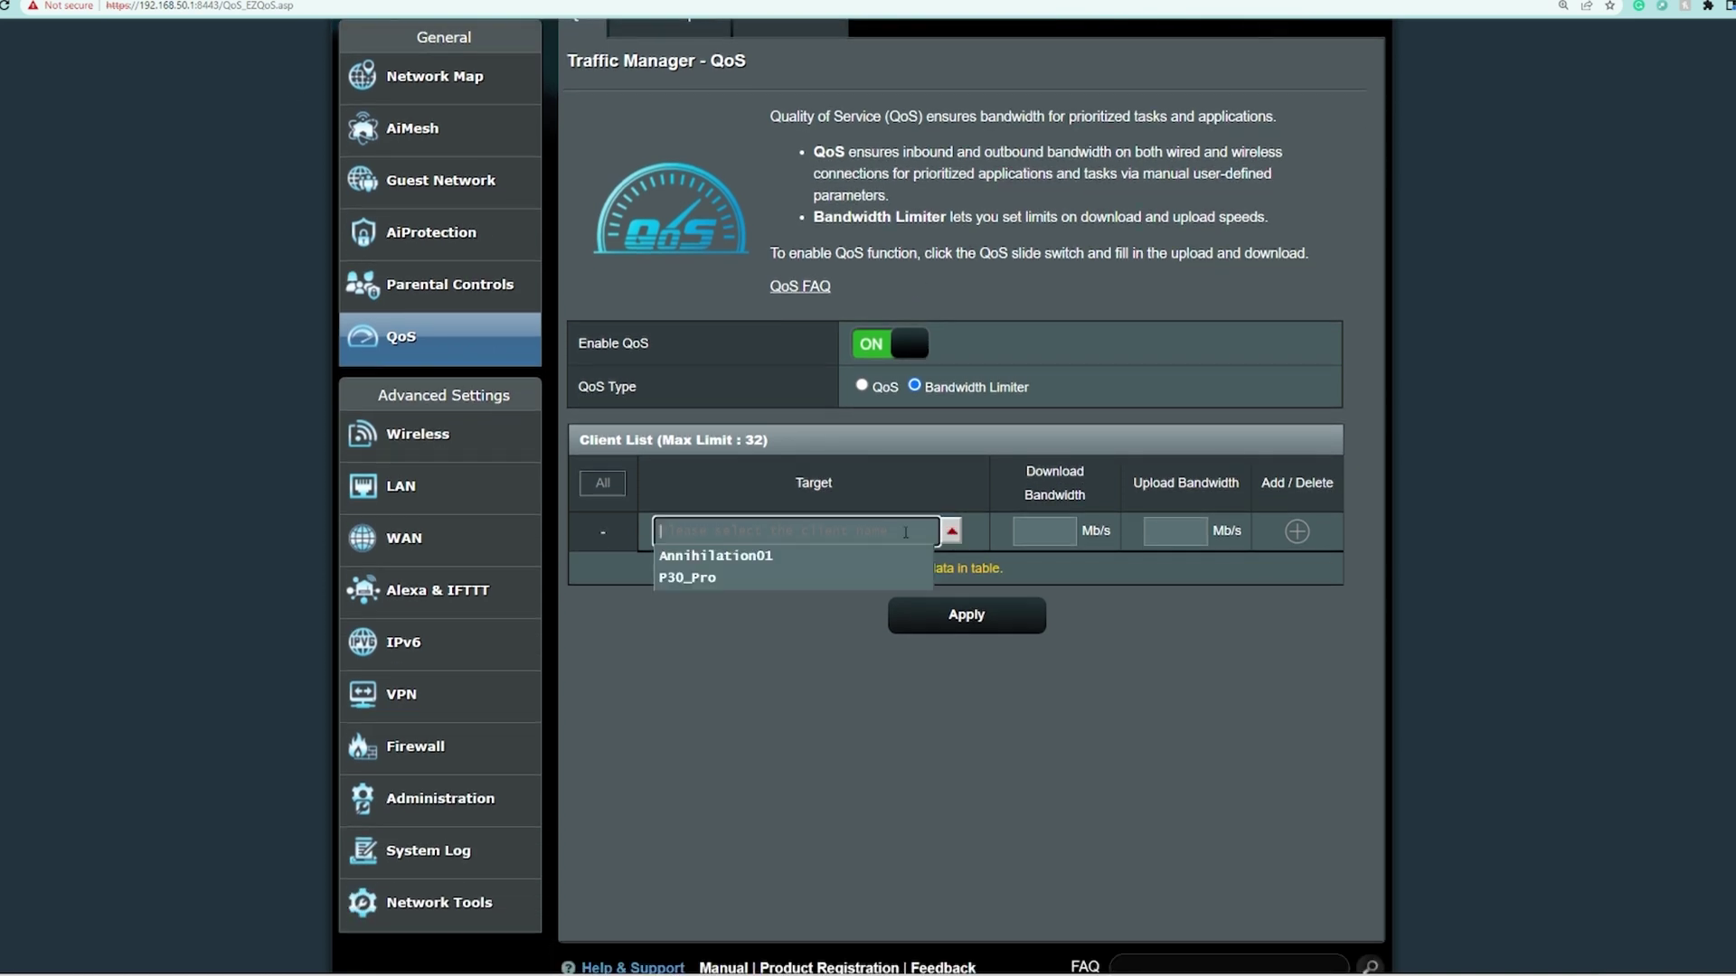
click(722, 577)
click(1041, 532)
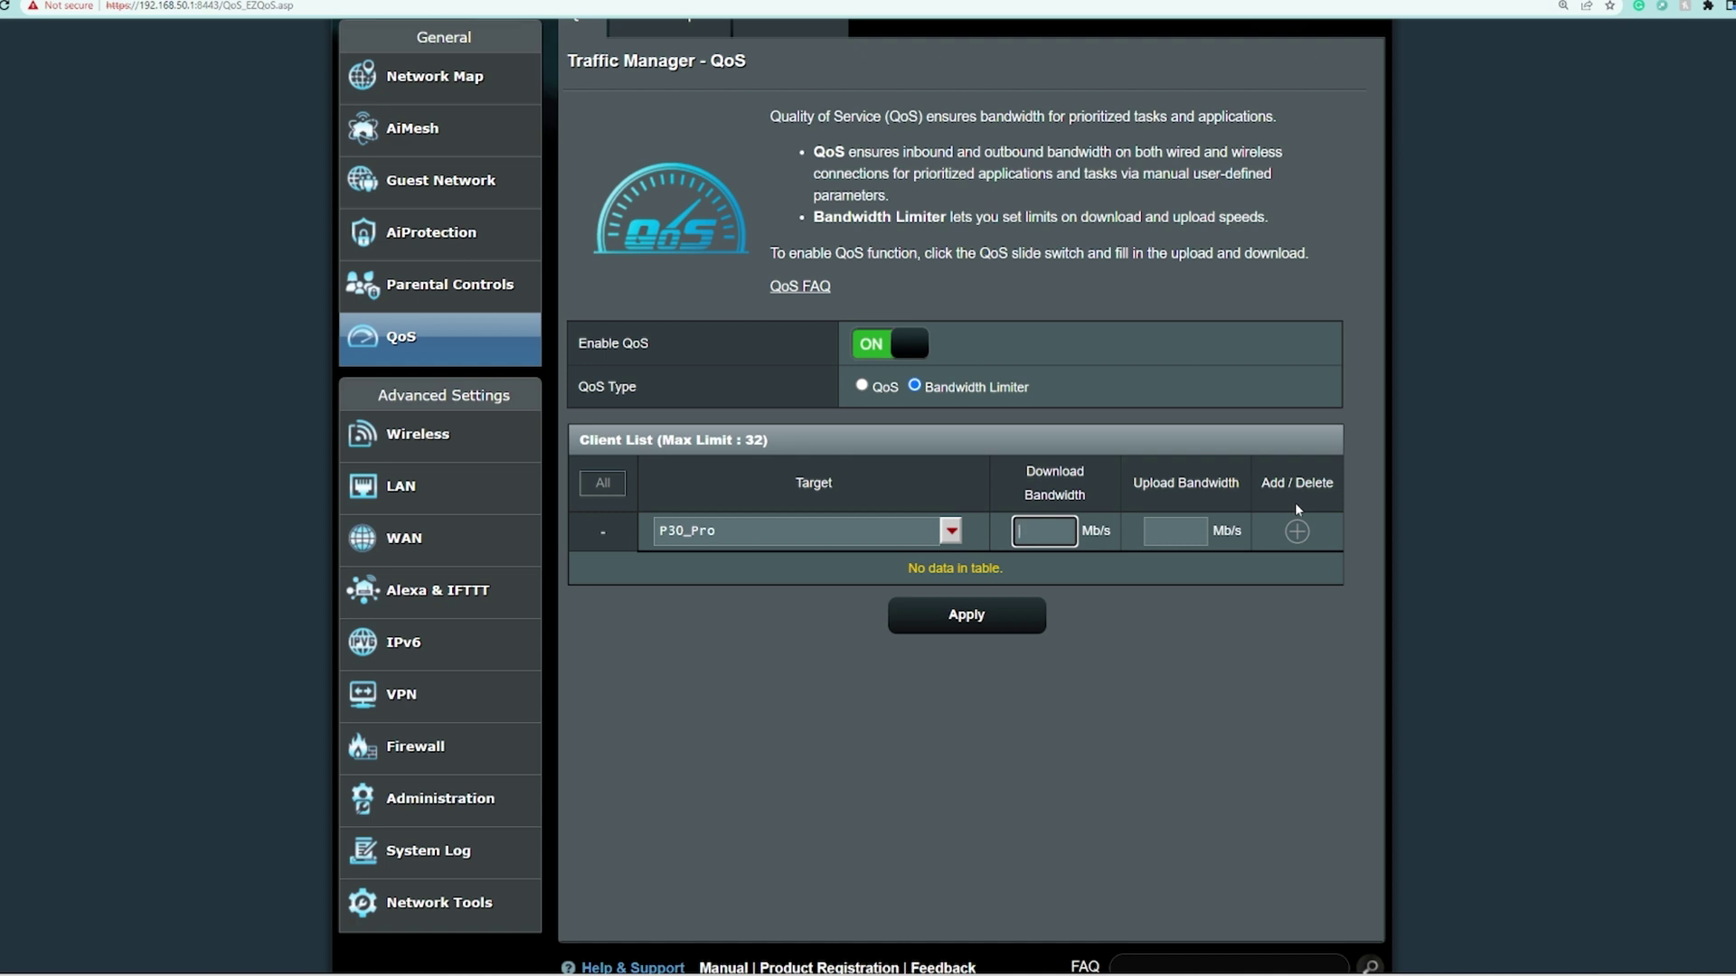
text(10)
key(Tab)
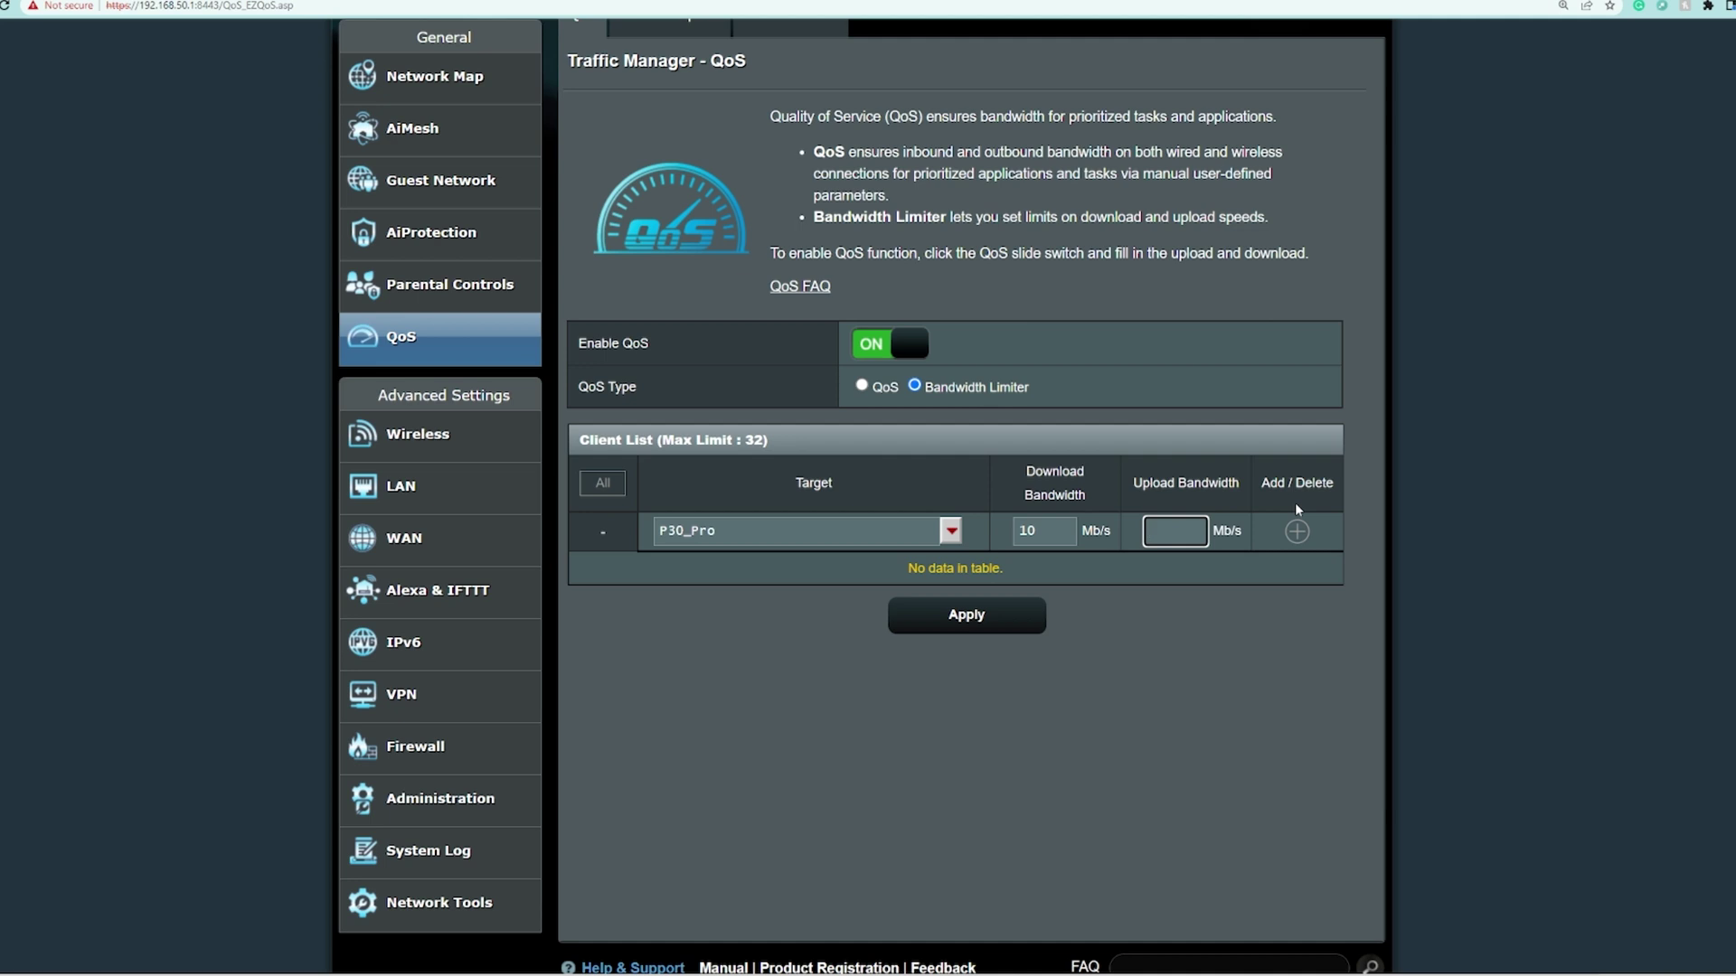
text(10)
click(1296, 530)
click(1000, 642)
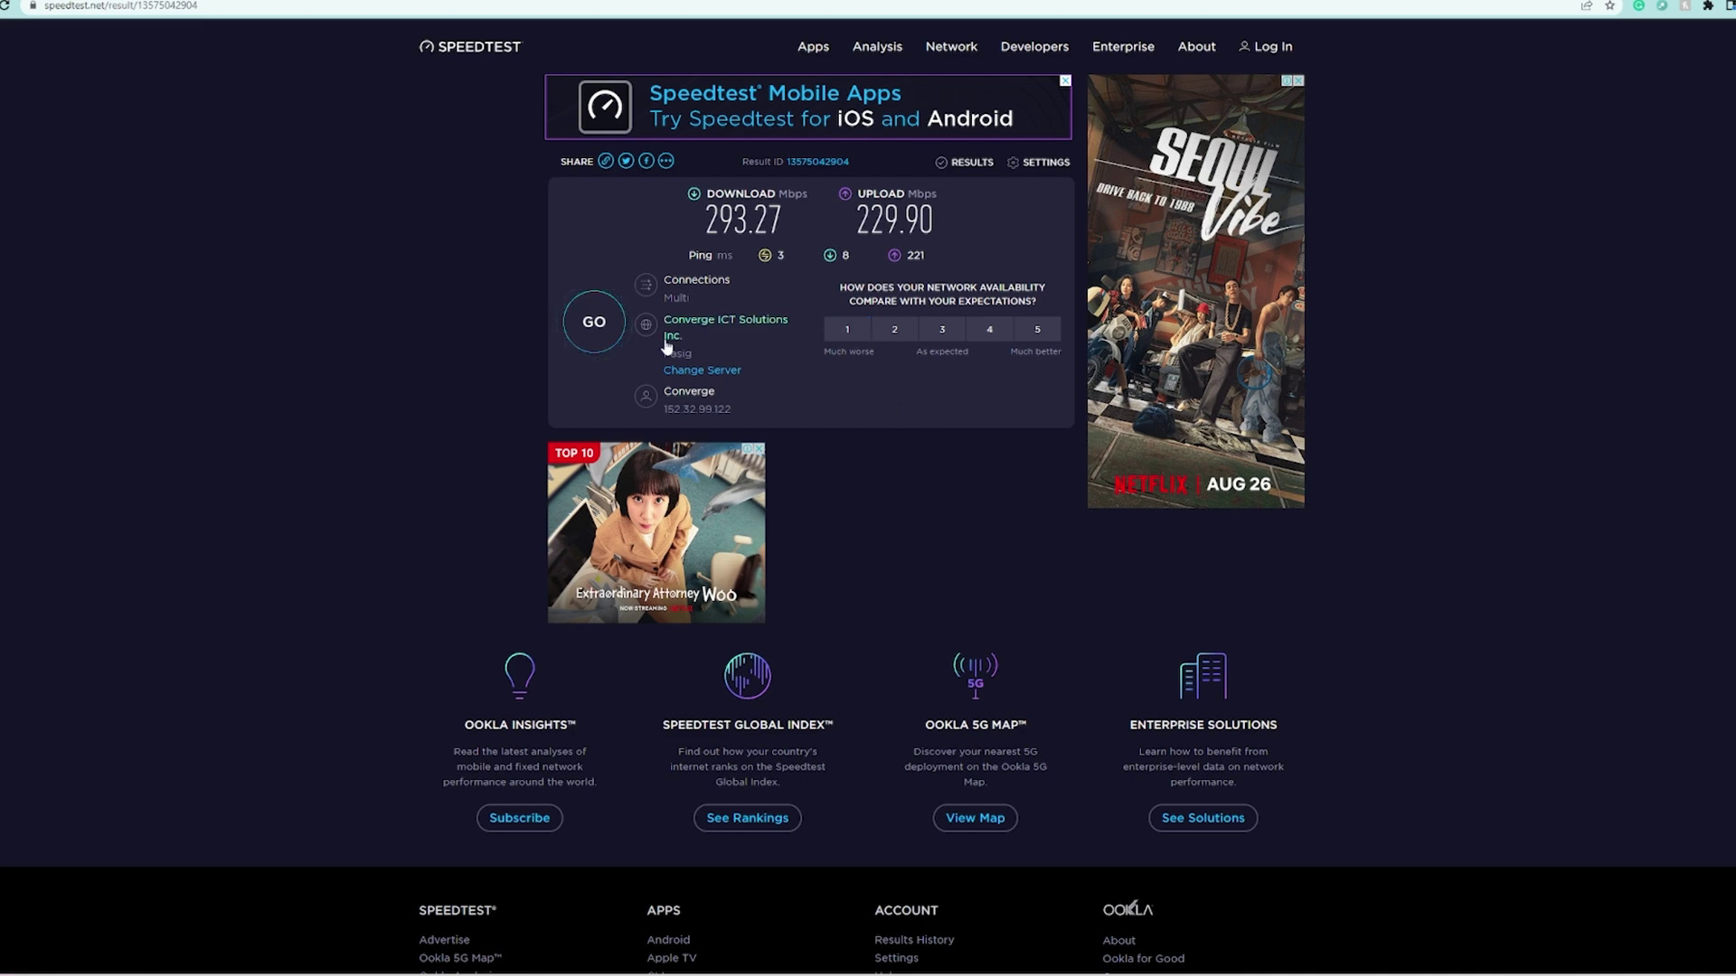
Rerun the computer speed test, which still gets 294.00 Mbps down and 261.95 Mbps up.
click(605, 326)
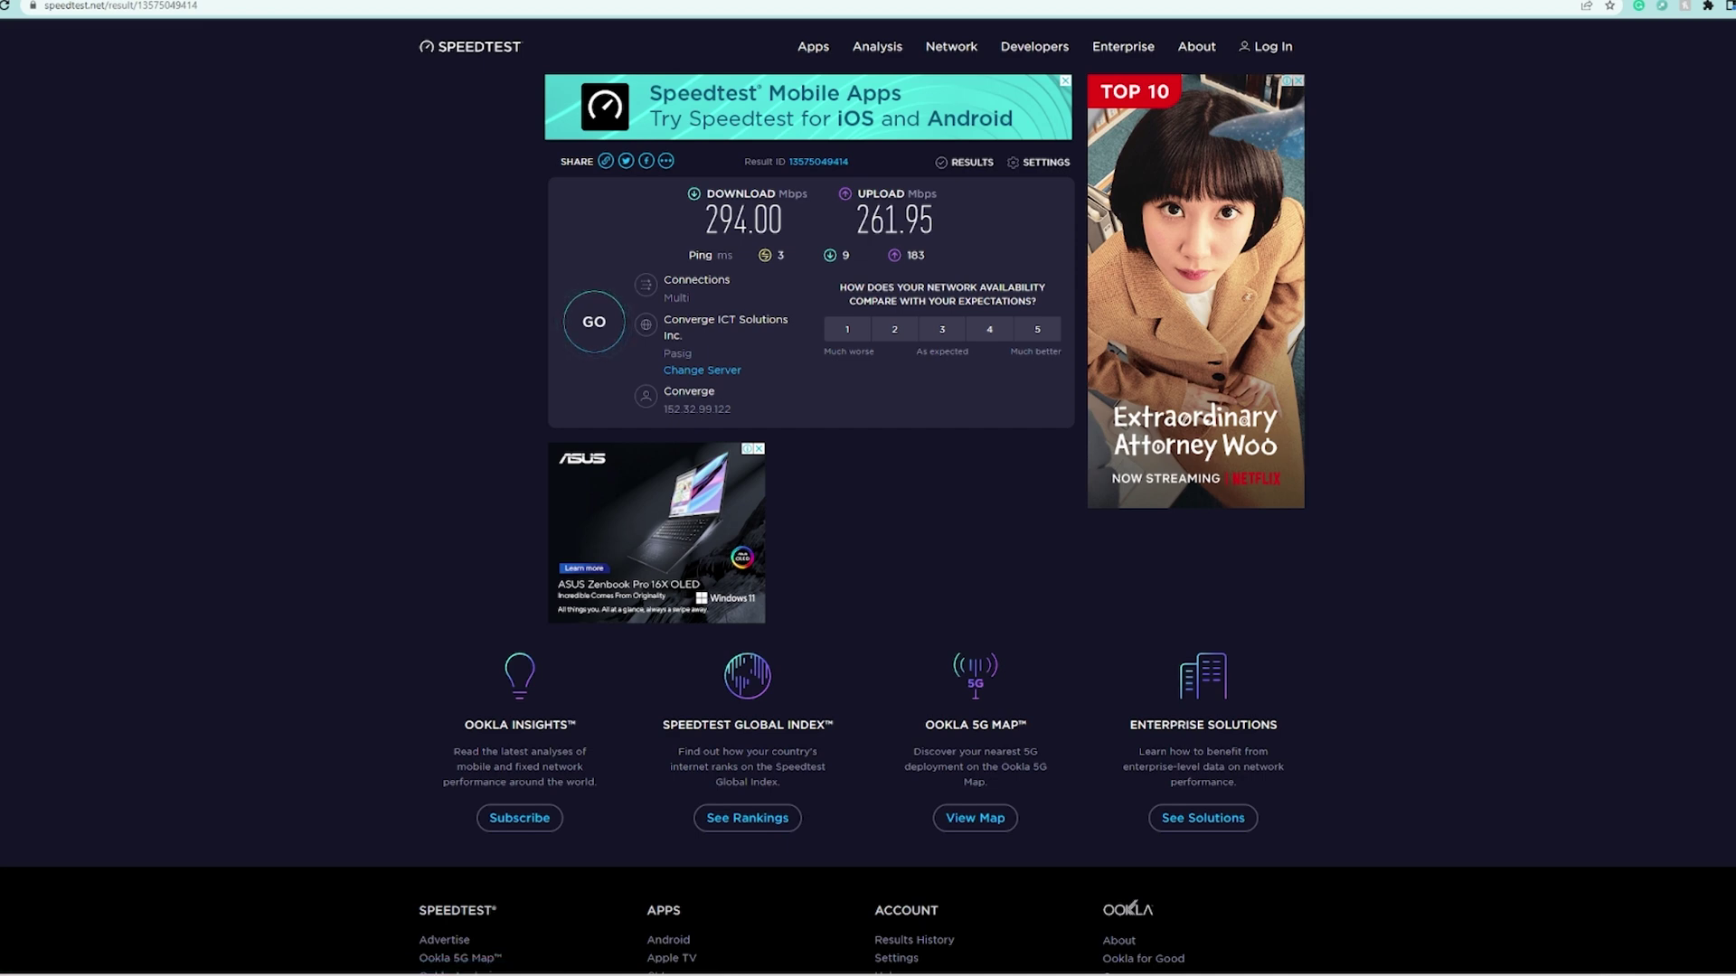
key(alt+Tab)
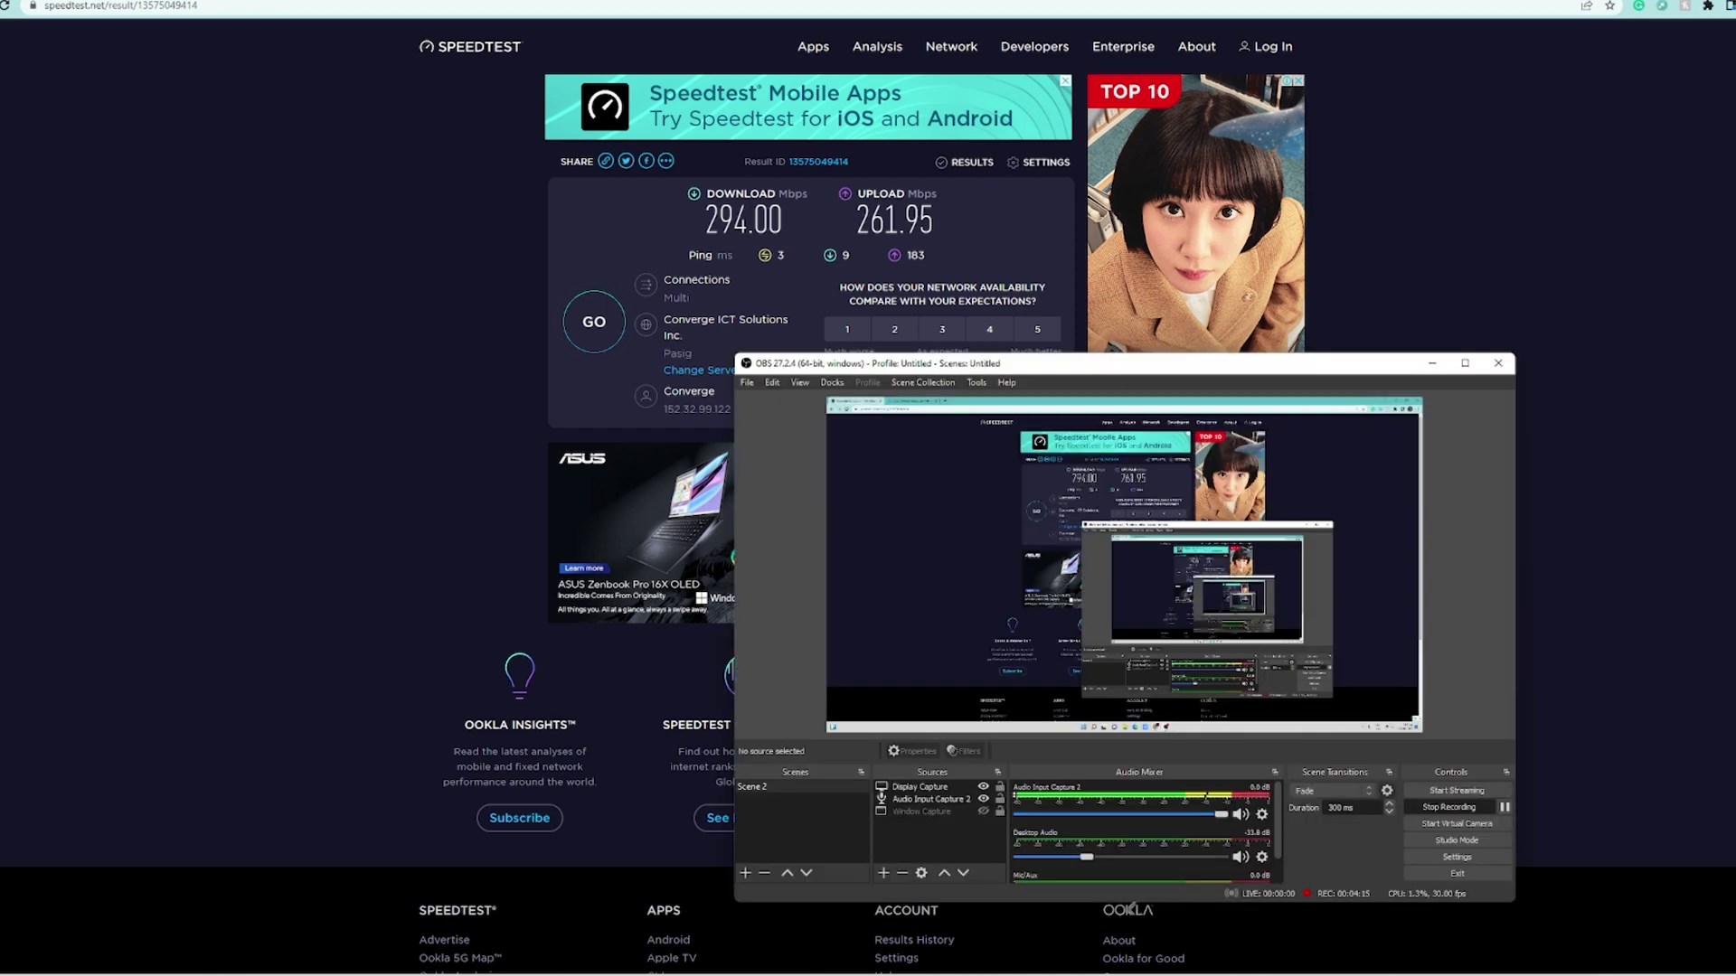
click(1432, 363)
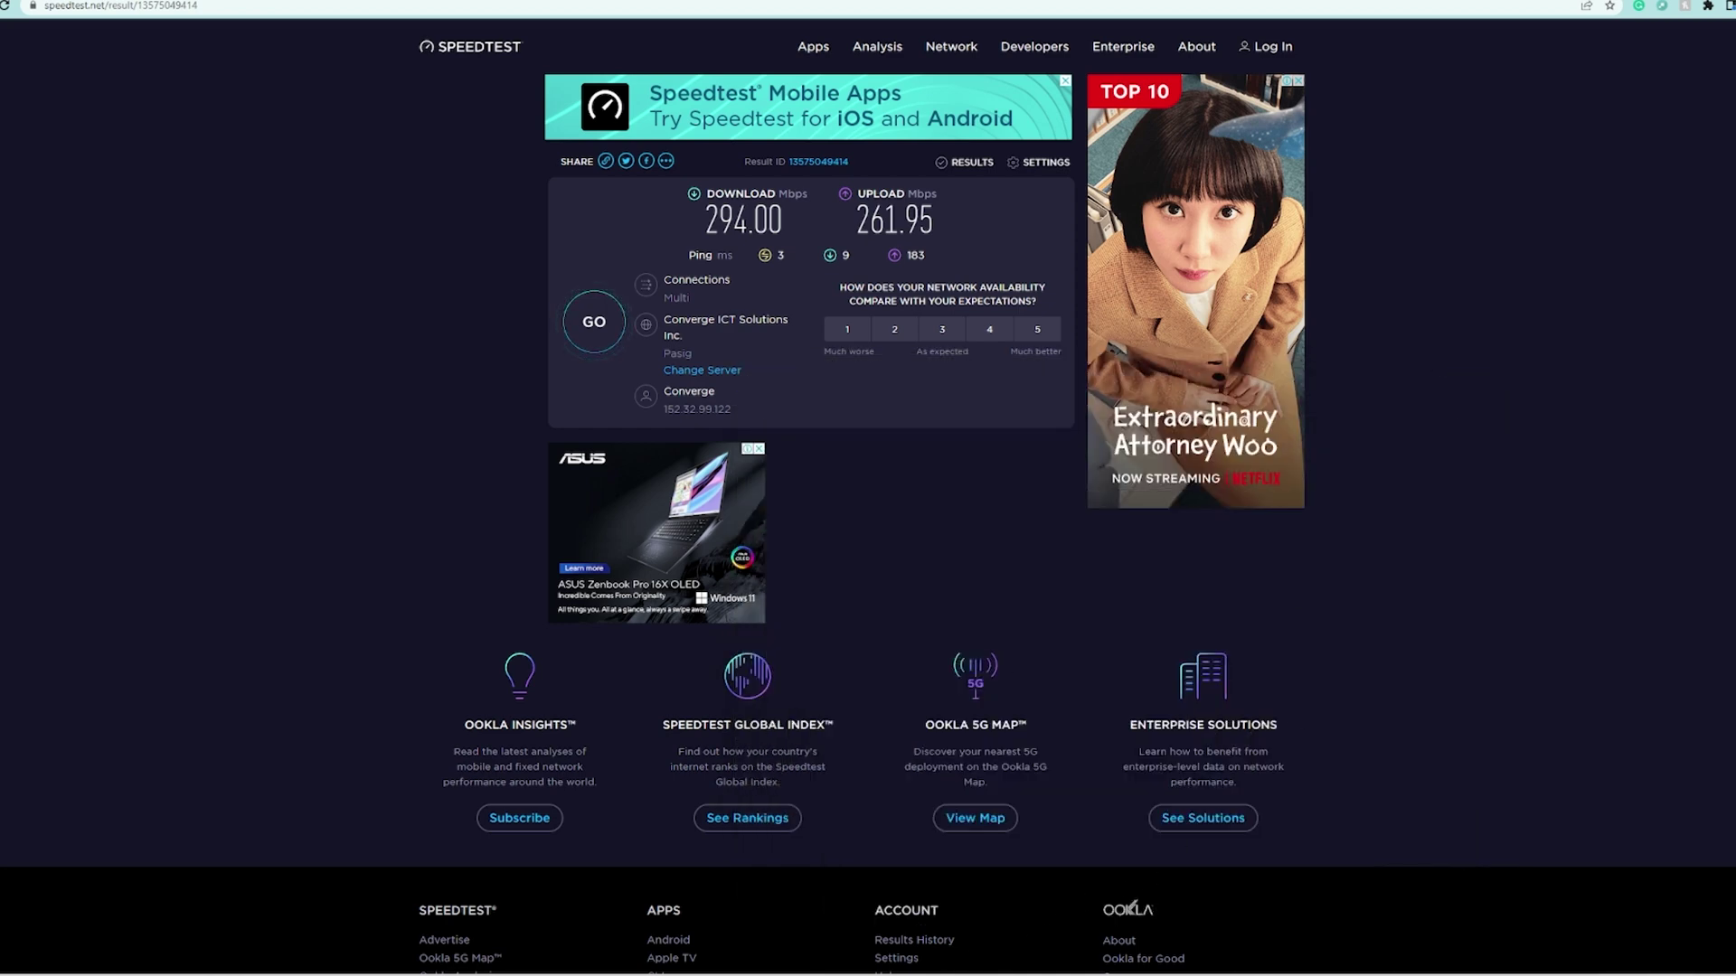
key(alt+Tab)
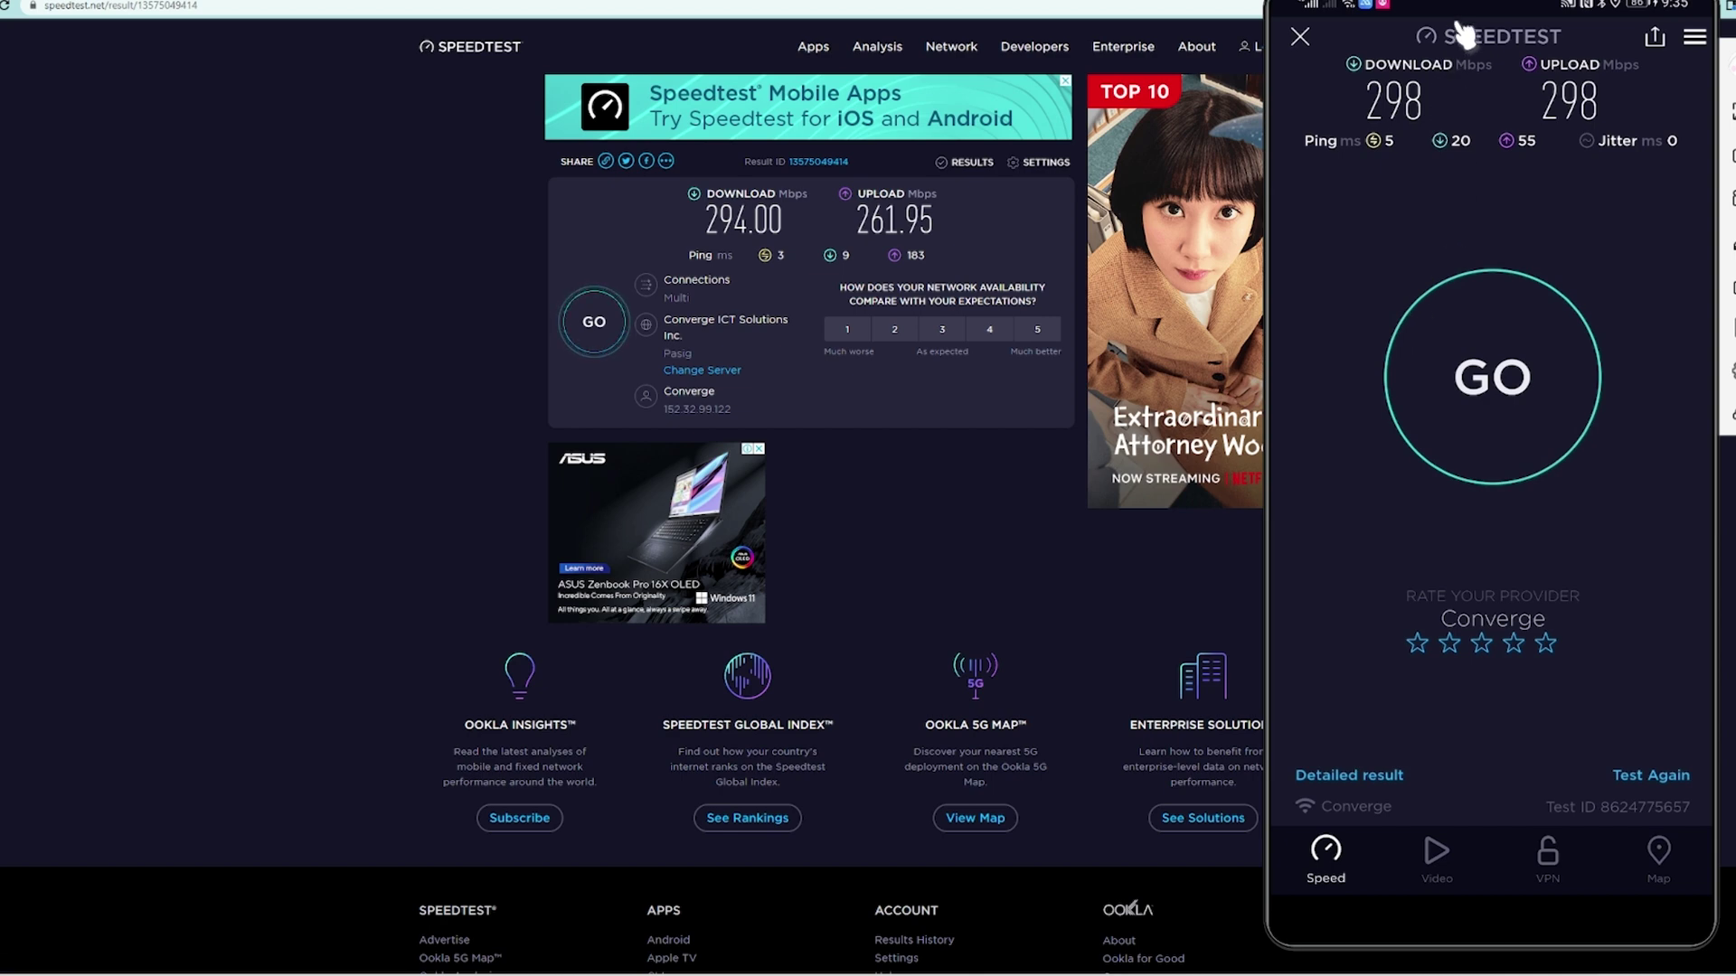
Check the phone's Wi-Fi and start a new phone speed test, now capped near 9.77/9.68 Mbps.
drag(1462, 33, 1476, 717)
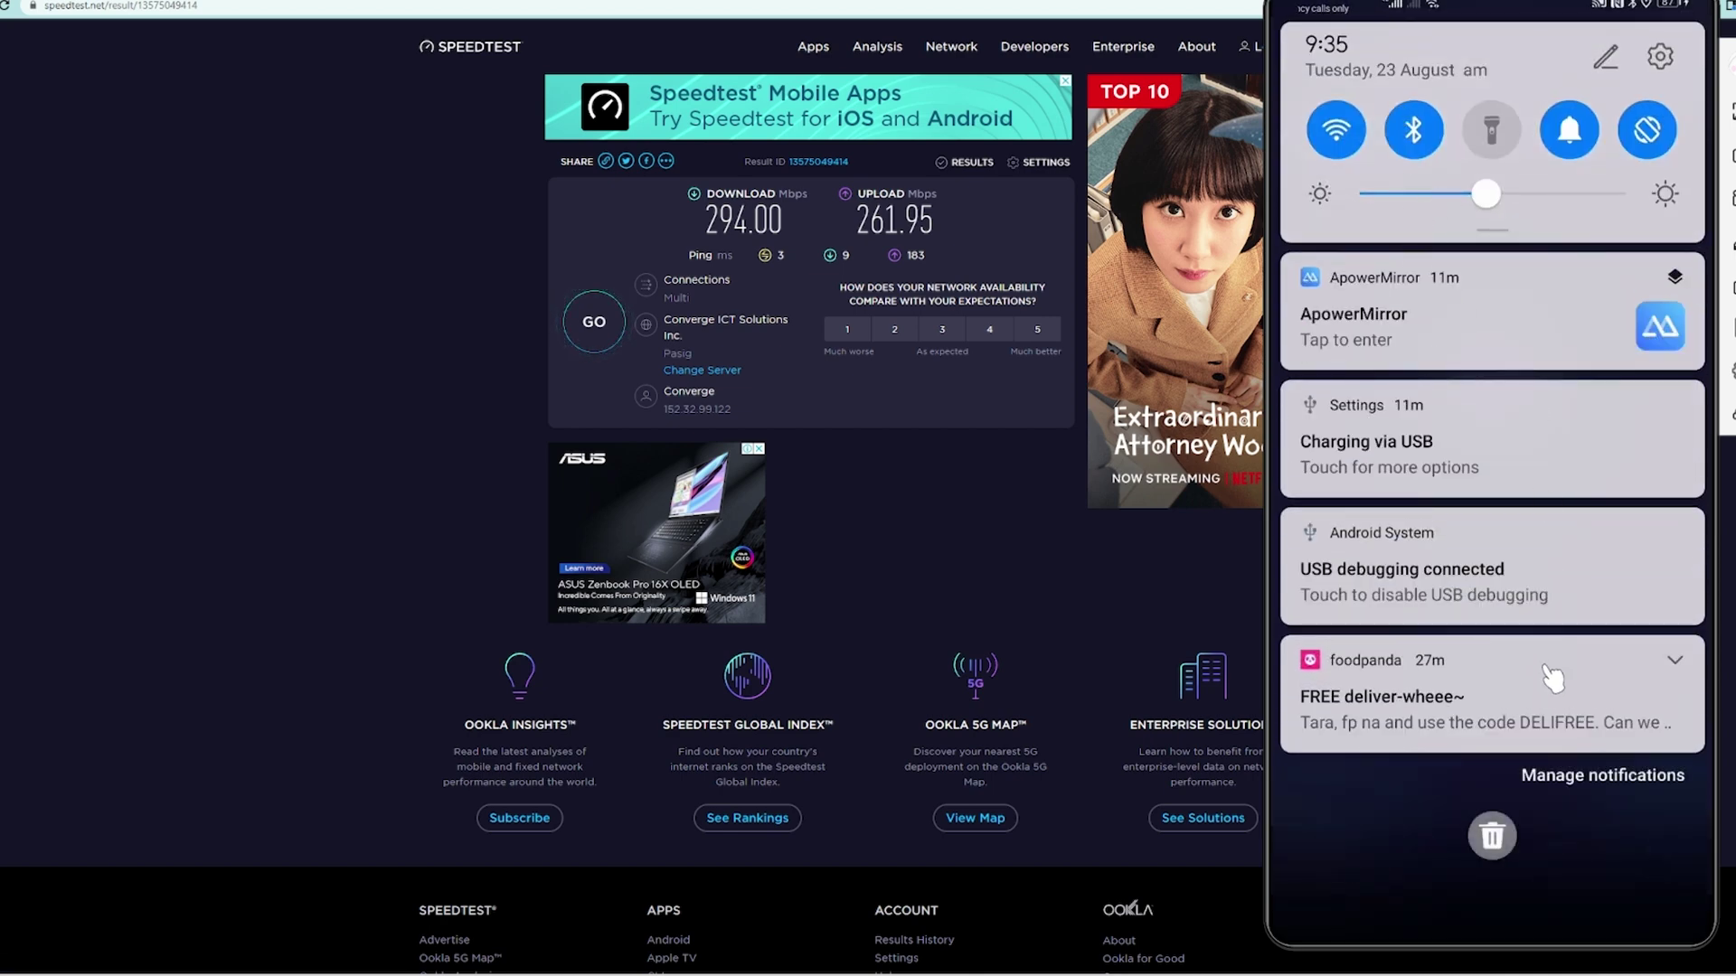
drag(1403, 183, 1447, 272)
drag(1630, 860, 1607, 346)
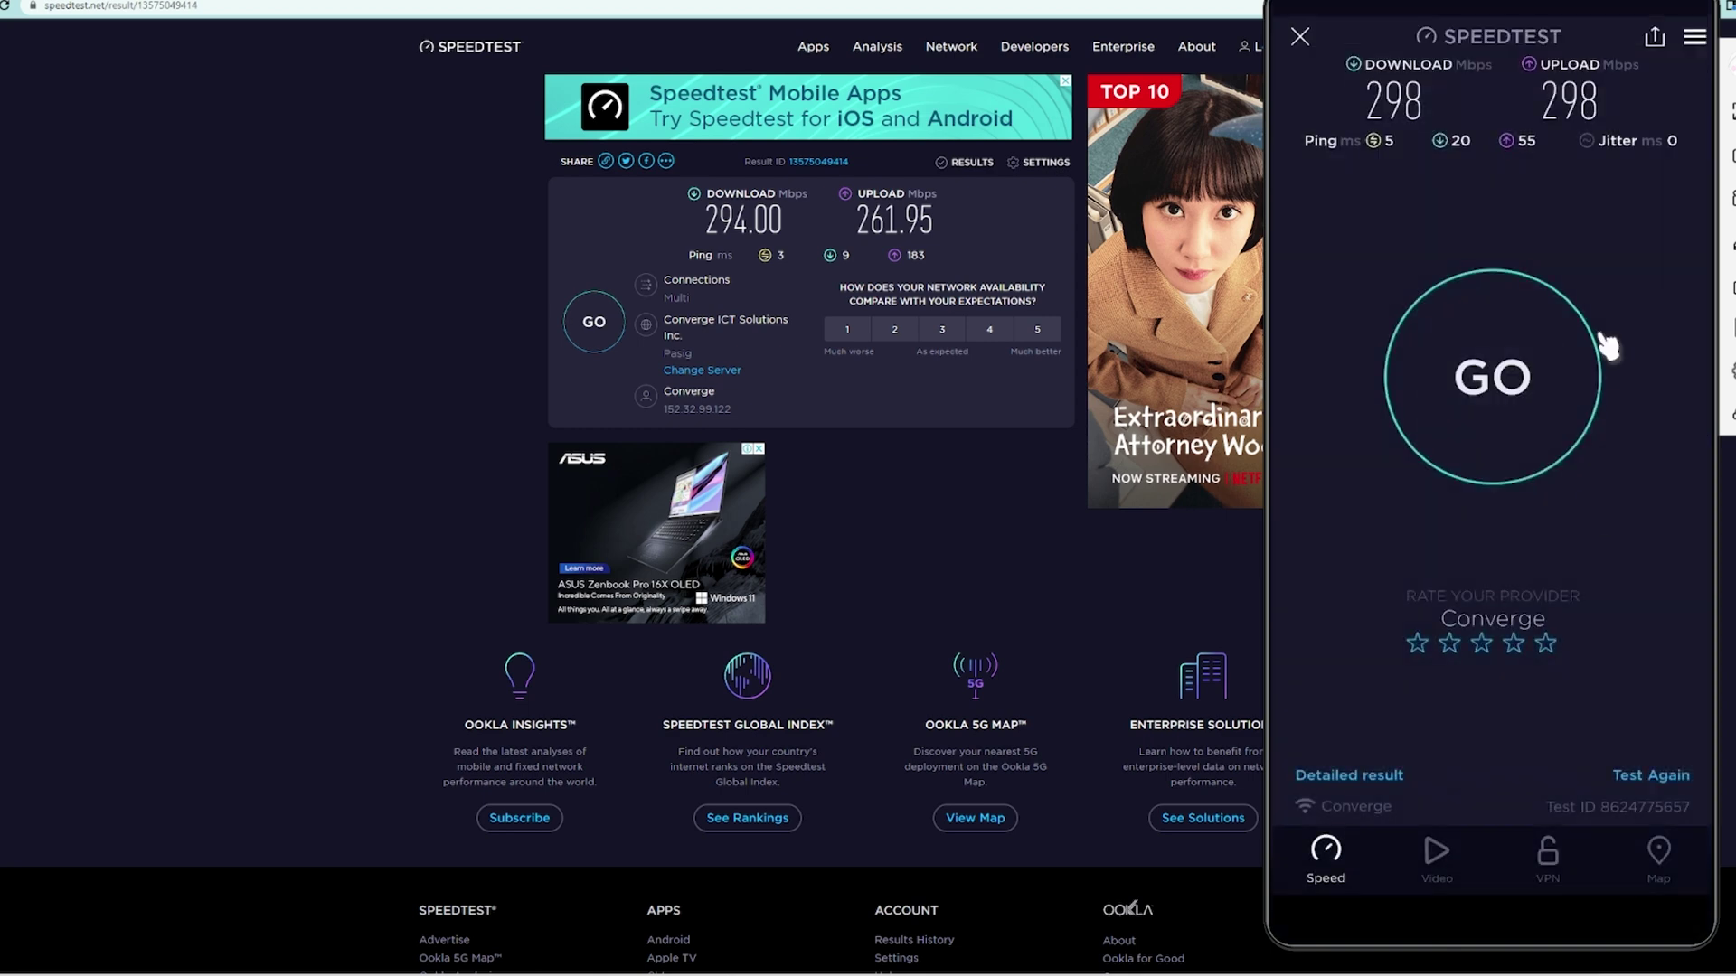
click(1487, 414)
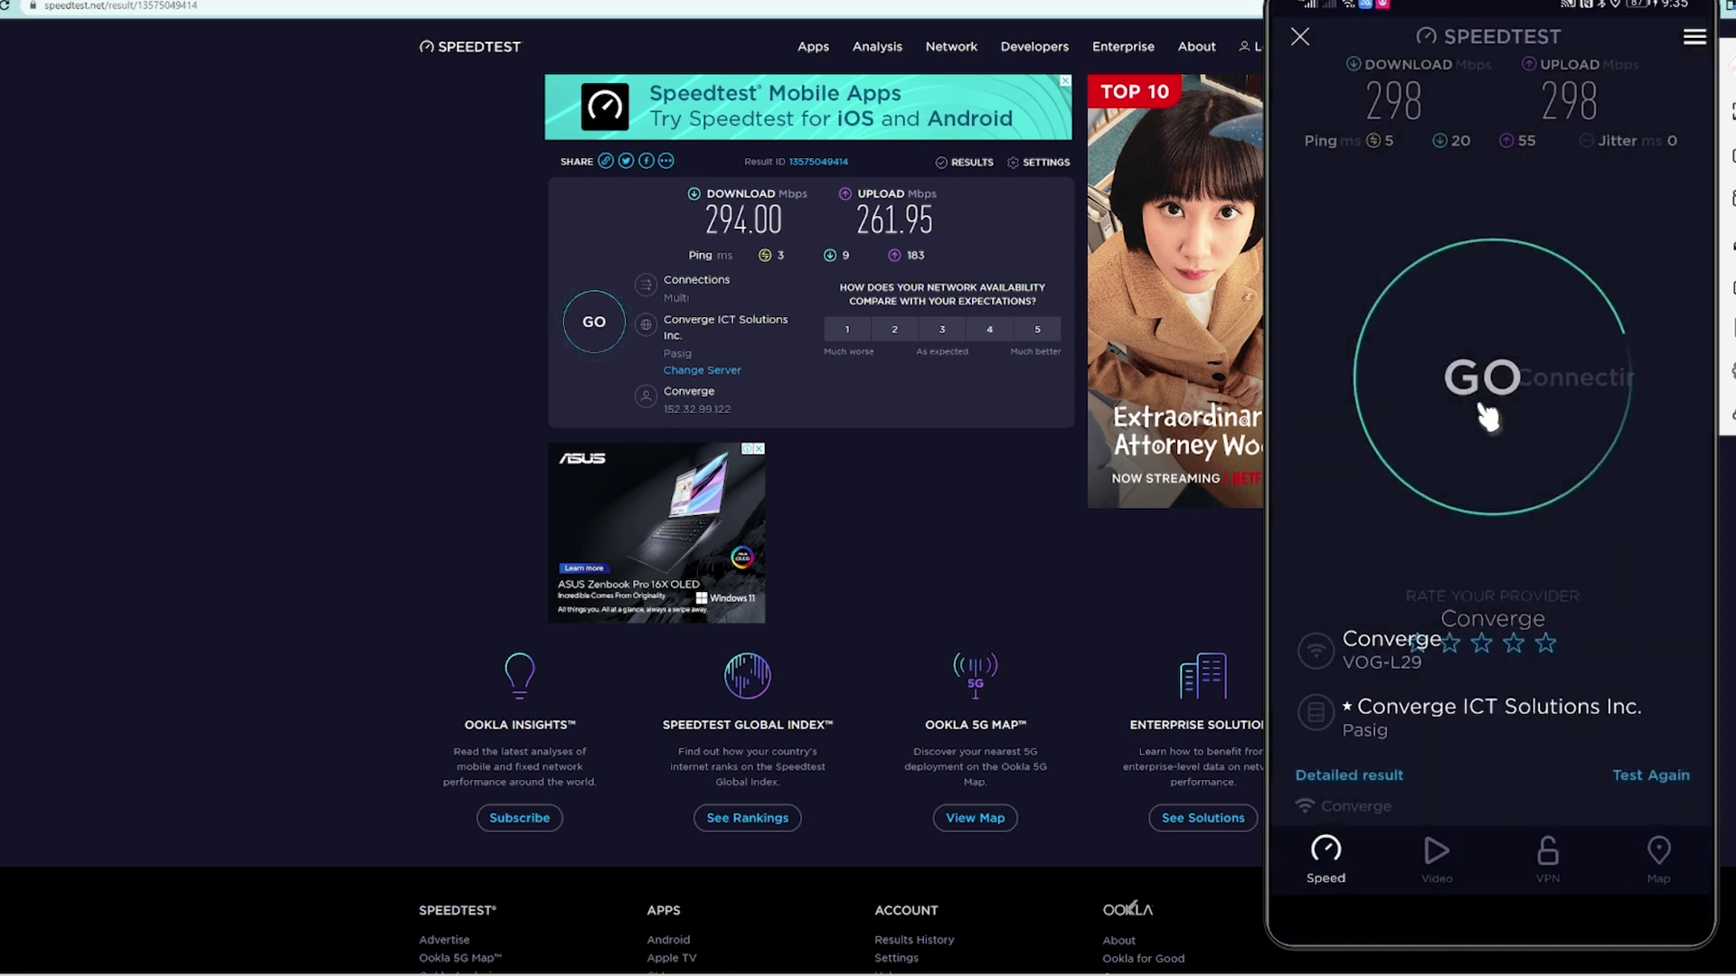